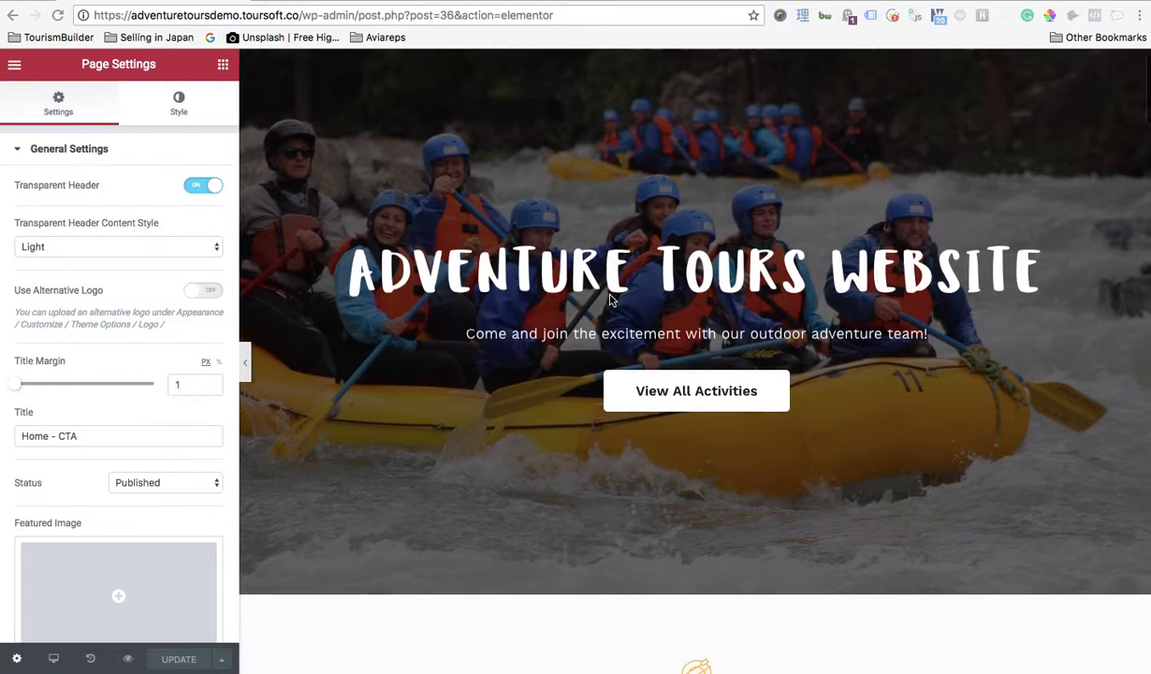
Change the title of the "Why Adventure Tours" header to "WHY YOUR TOURS".
scroll(610, 300, "down", 3)
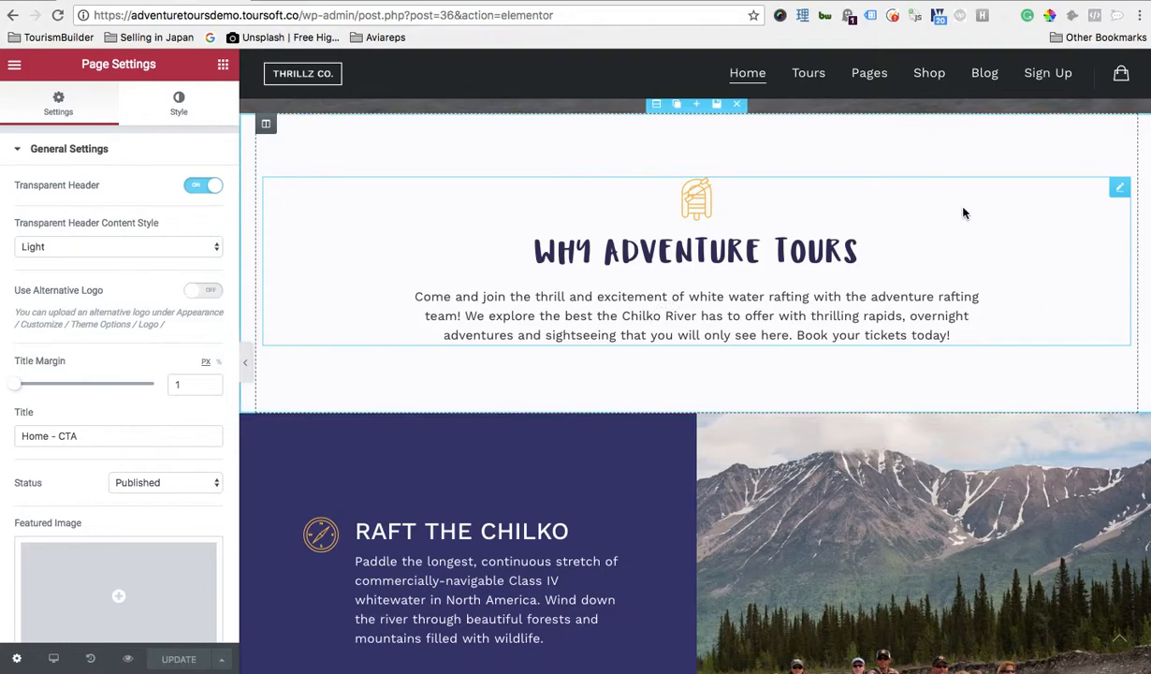
left_click(798, 312)
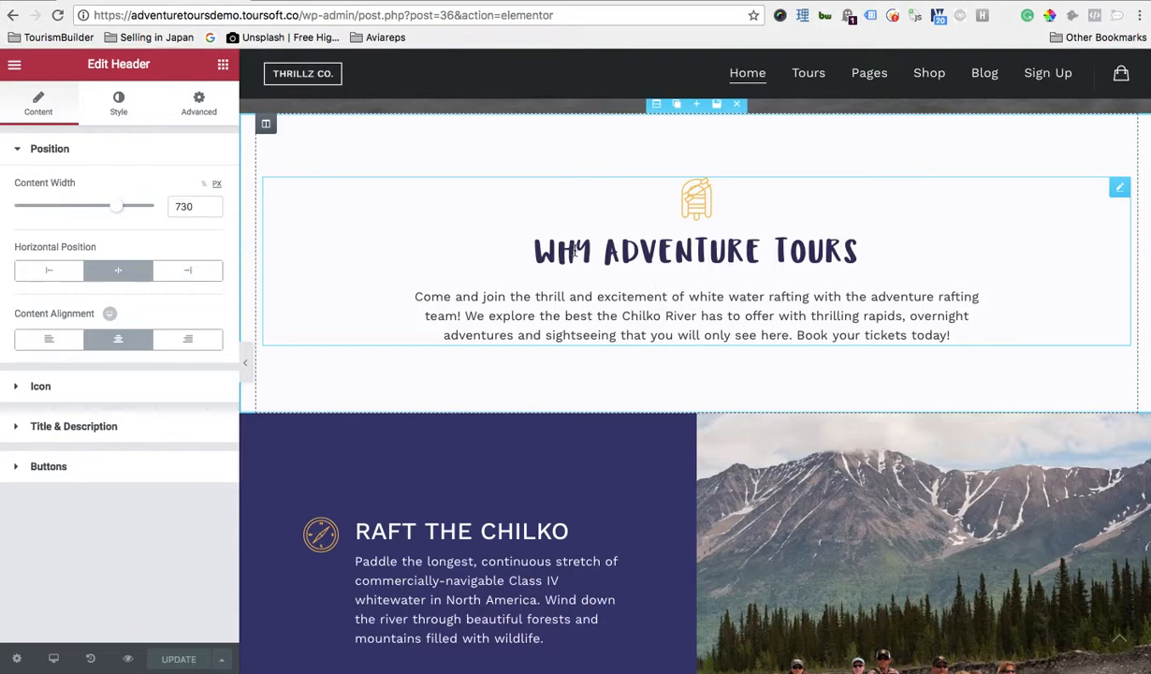
left_click(96, 424)
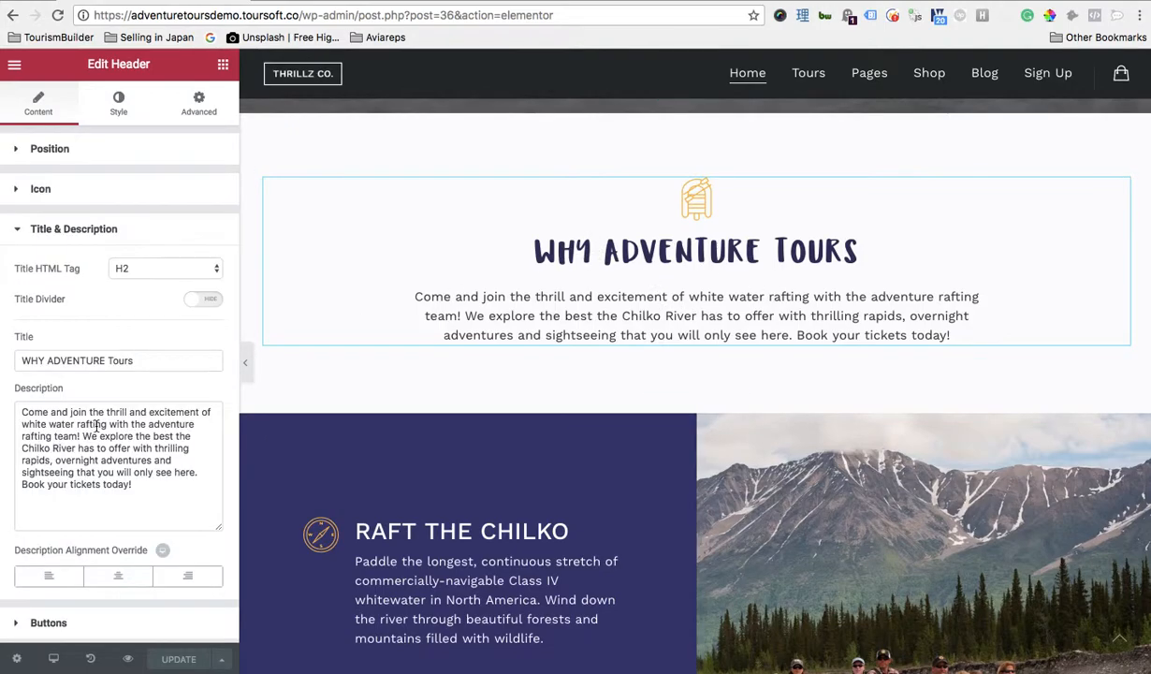
double_click(122, 361)
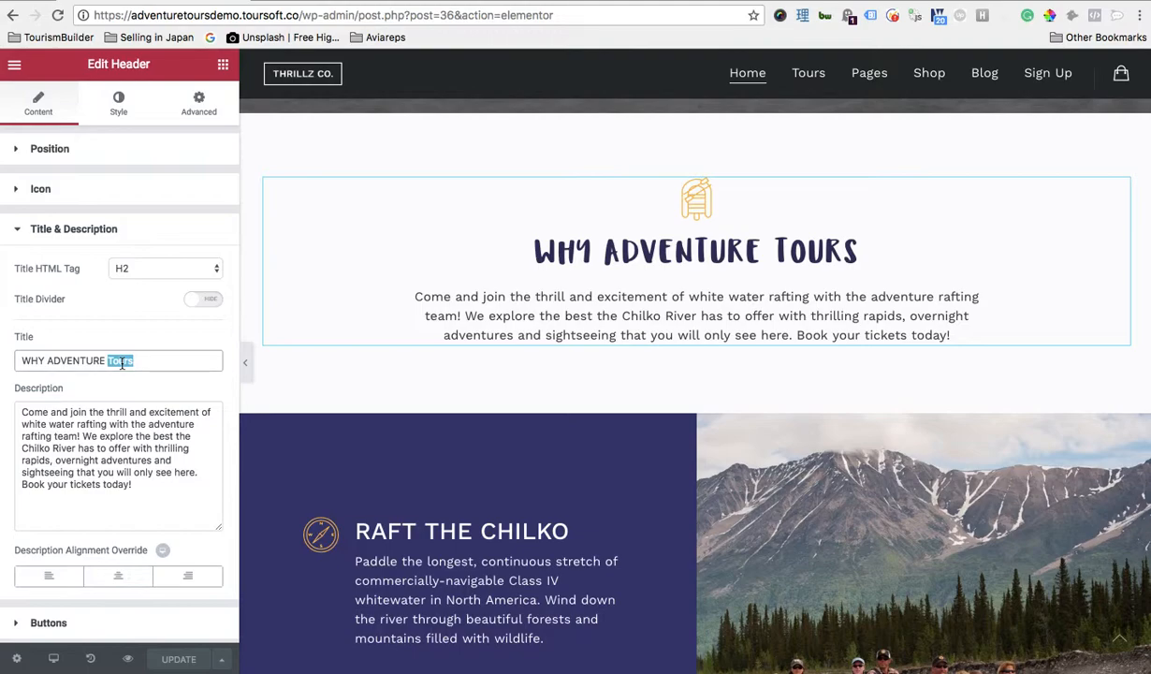
double_click(57, 361)
type("YOUR")
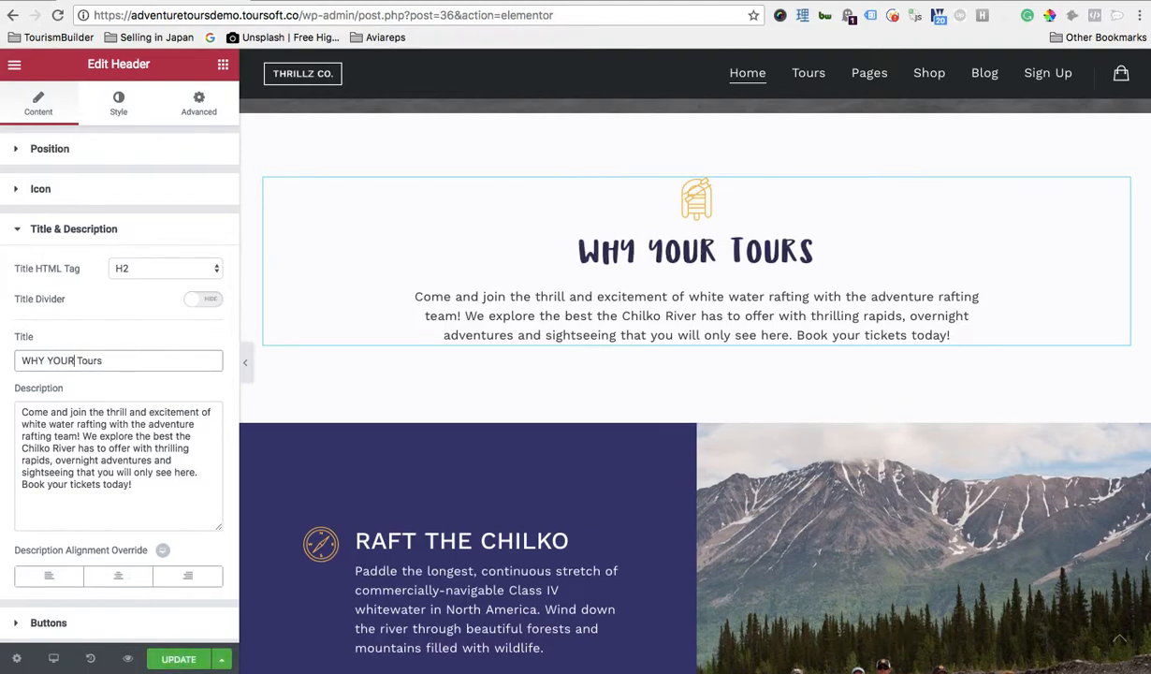
double_click(101, 361)
type("TOURS")
Append "Edit in the text" to the end of the header's description.
left_click(59, 435)
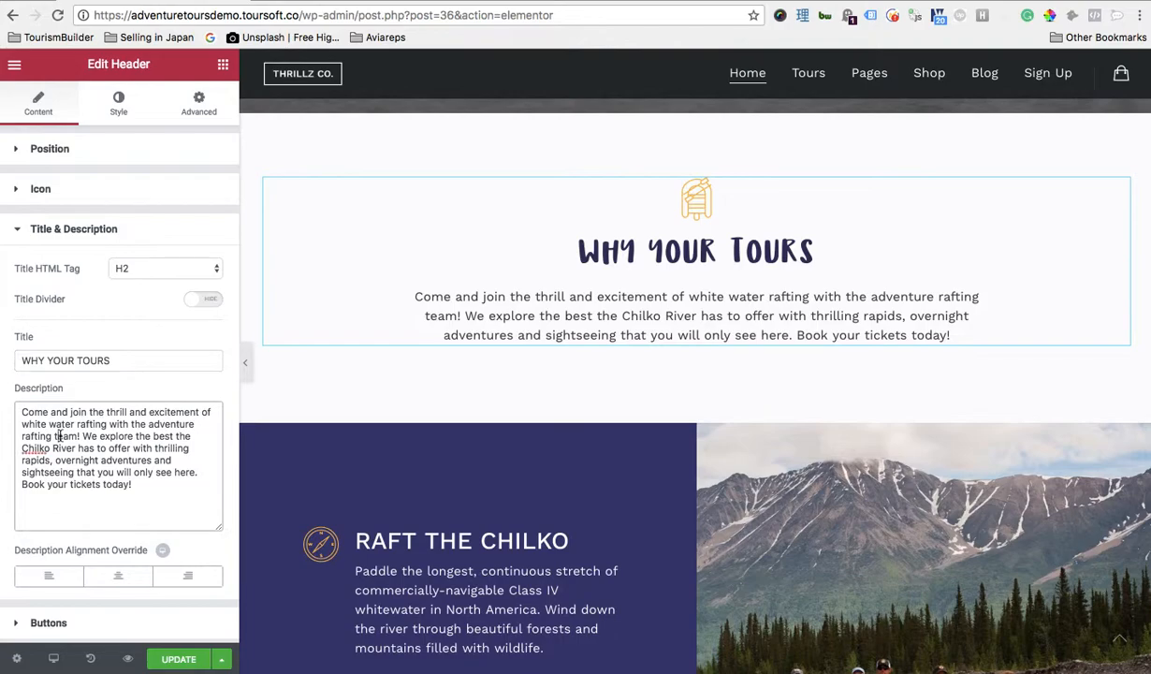
type("Edit in the")
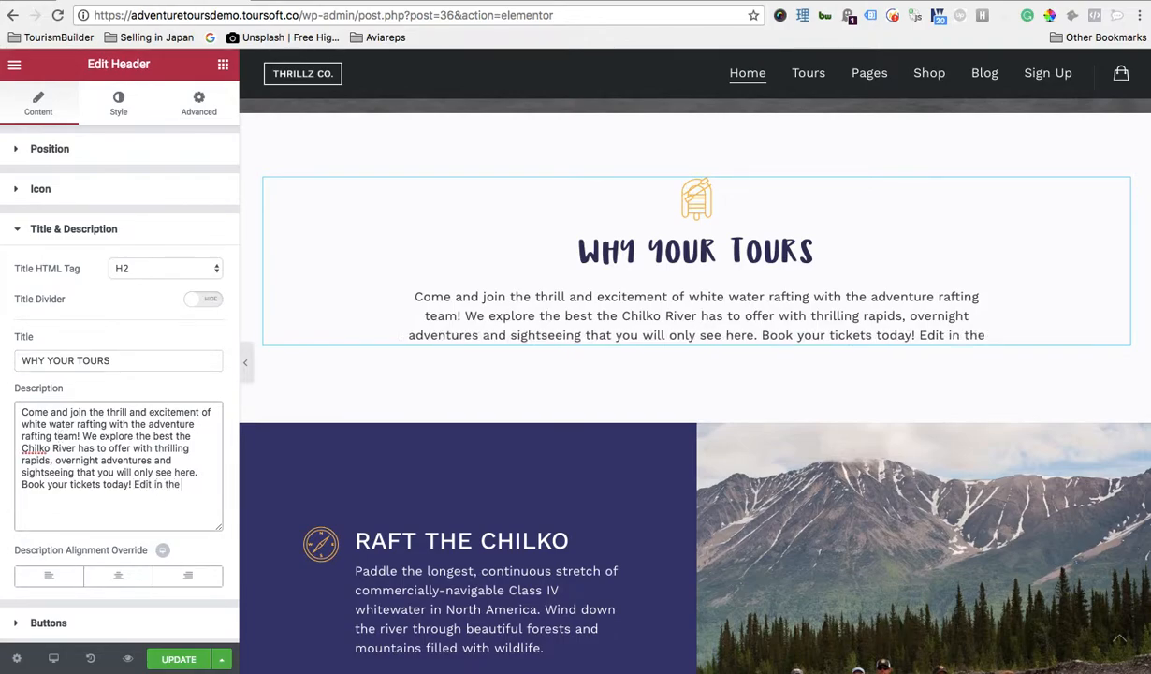
type(" text")
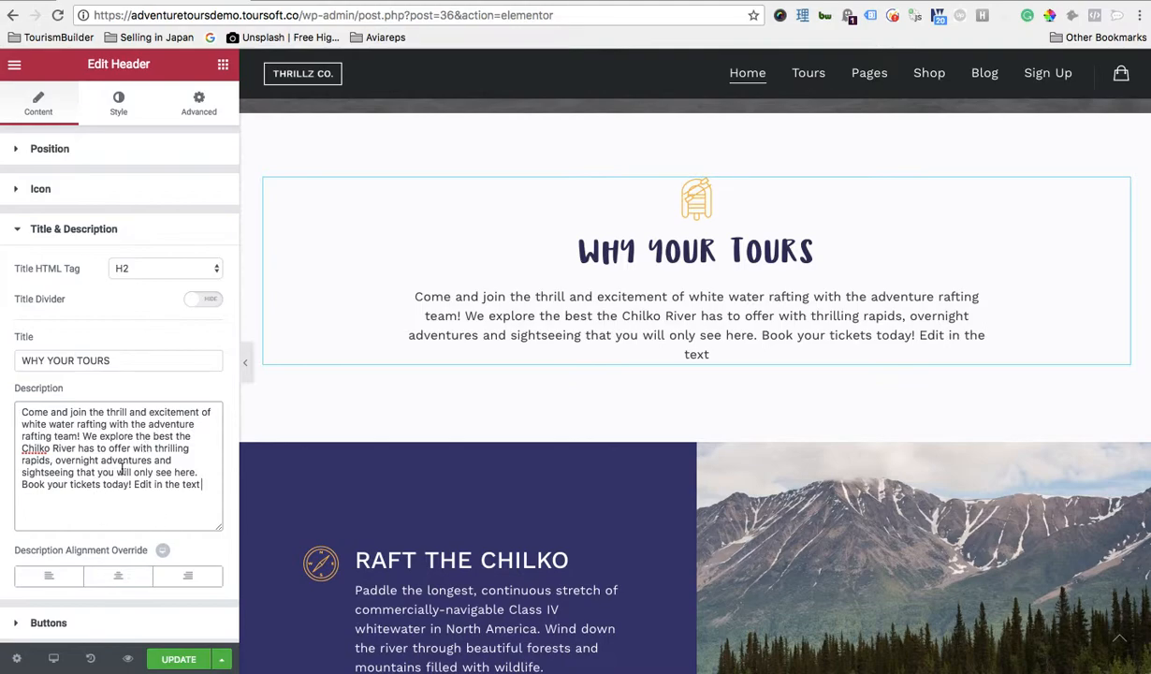
Try the title divider and hide it again, and override the description alignment to right after trying left and center.
left_click(203, 300)
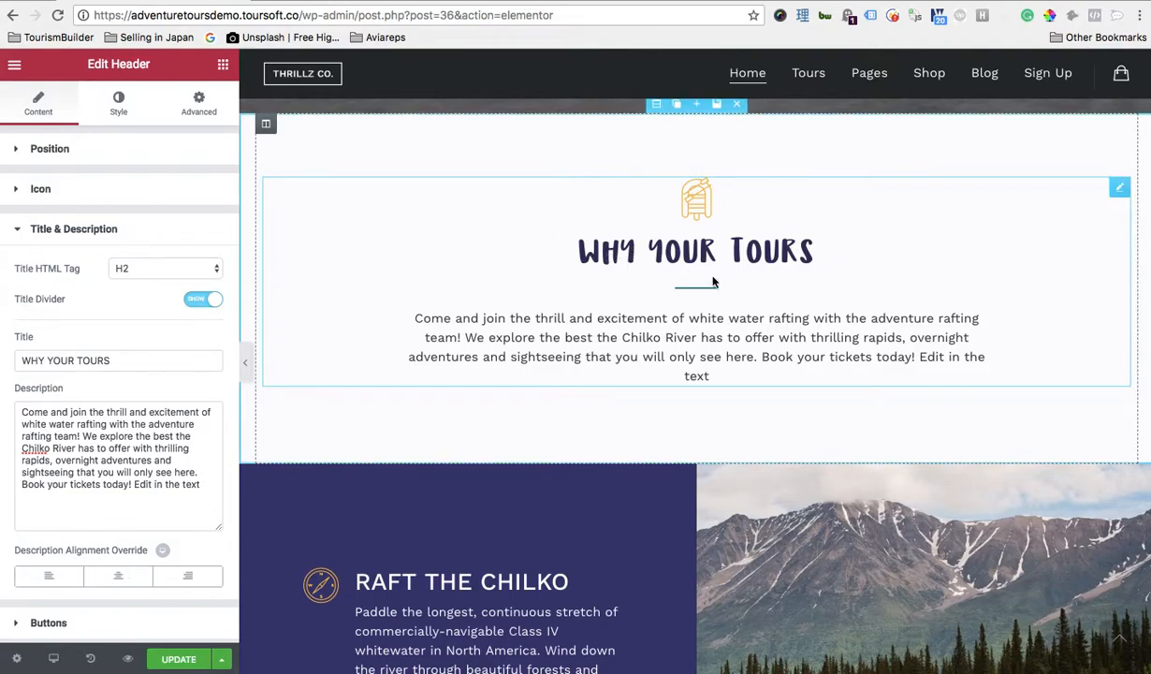
left_click(203, 299)
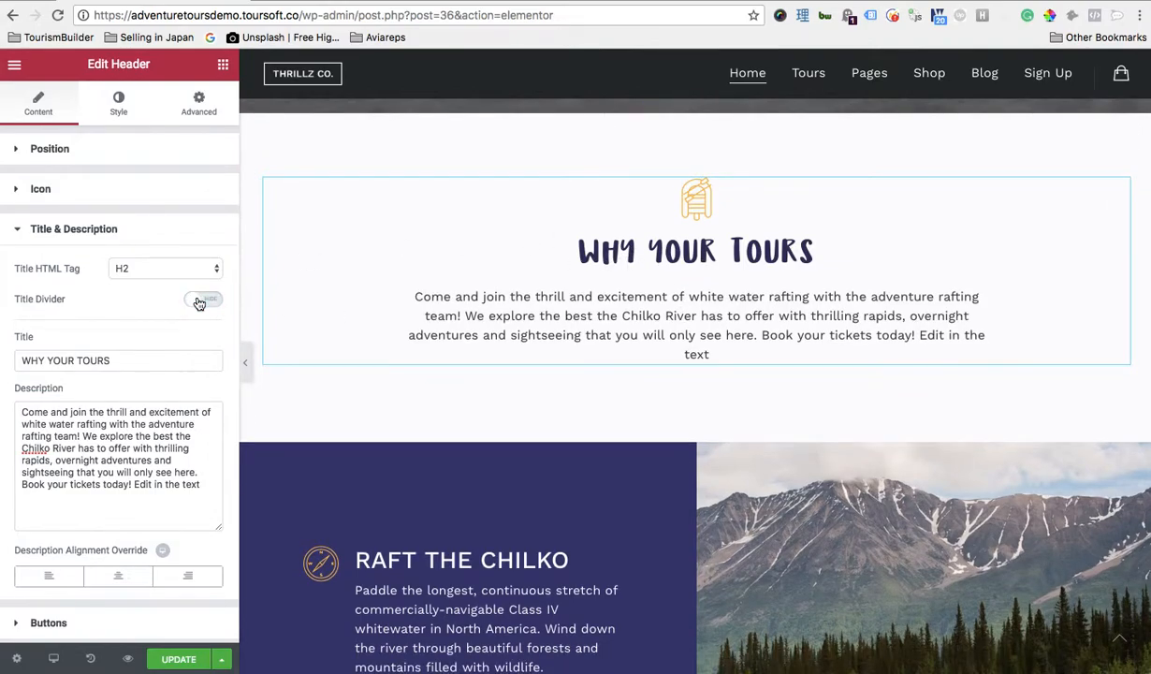
left_click(49, 577)
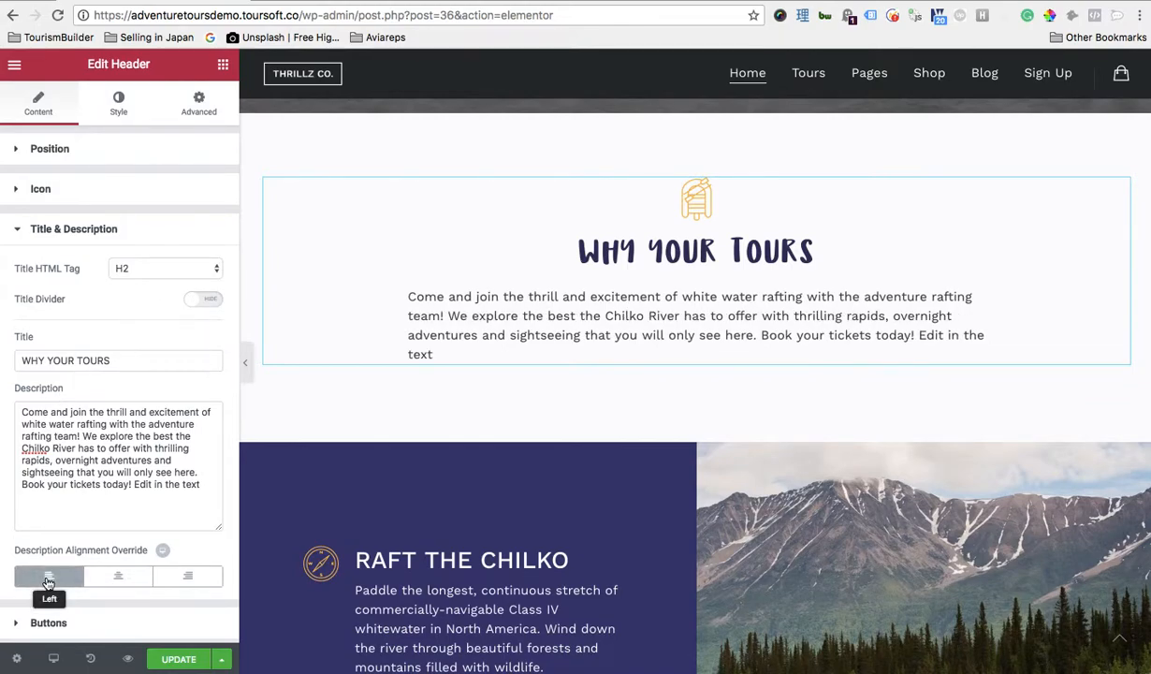
left_click(118, 576)
left_click(188, 576)
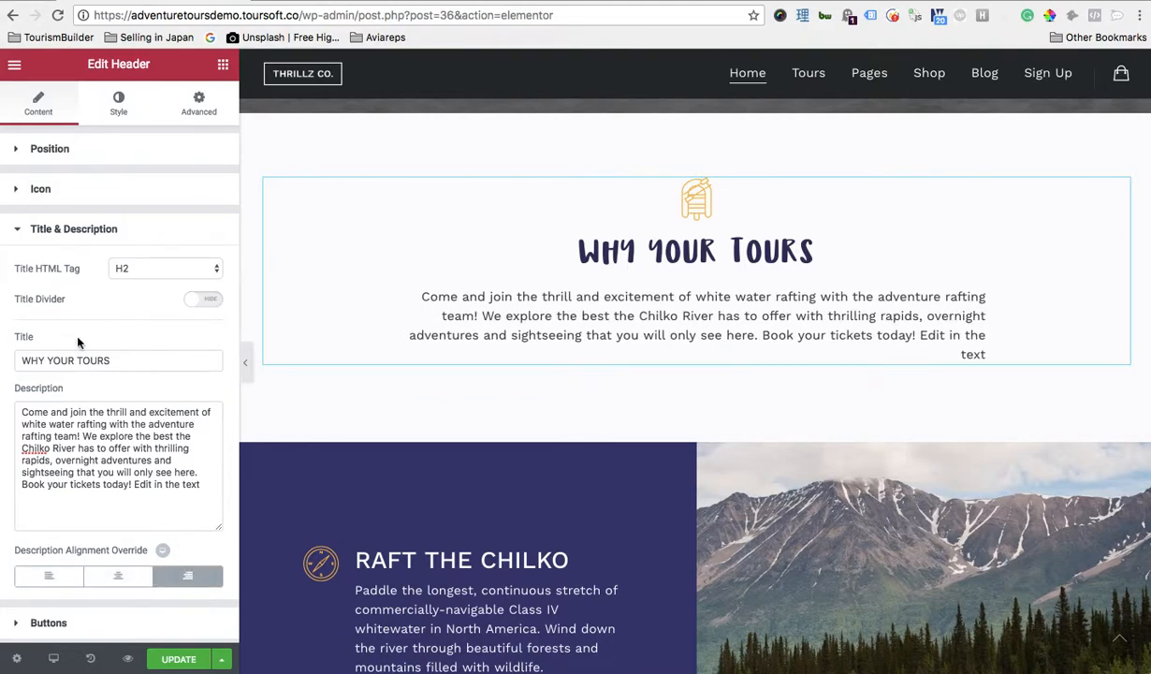
Replace the header's inflatable-raft icon with the kayak icon, trying journey-bag first.
left_click(42, 189)
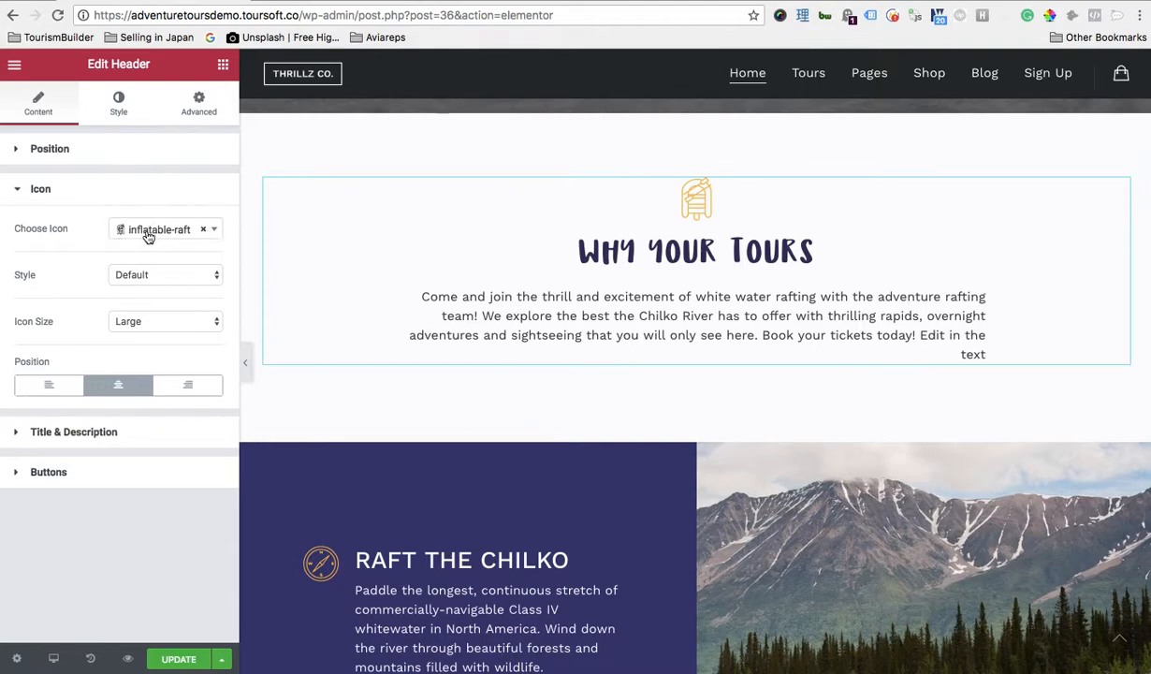
left_click(213, 235)
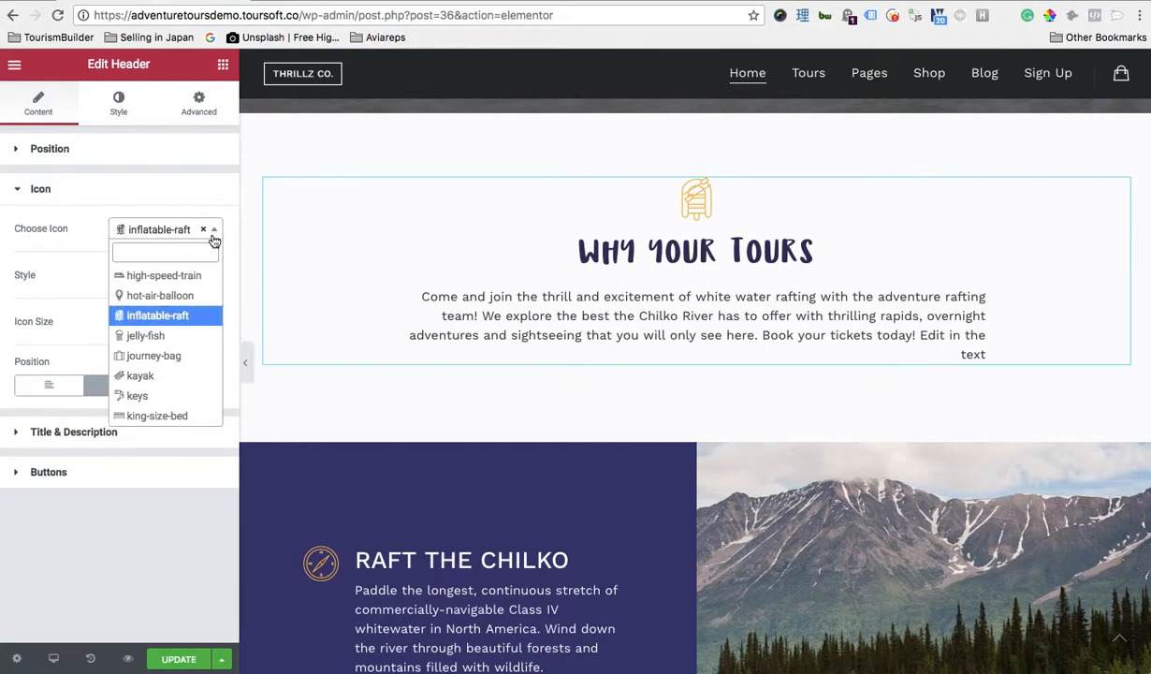
left_click(172, 355)
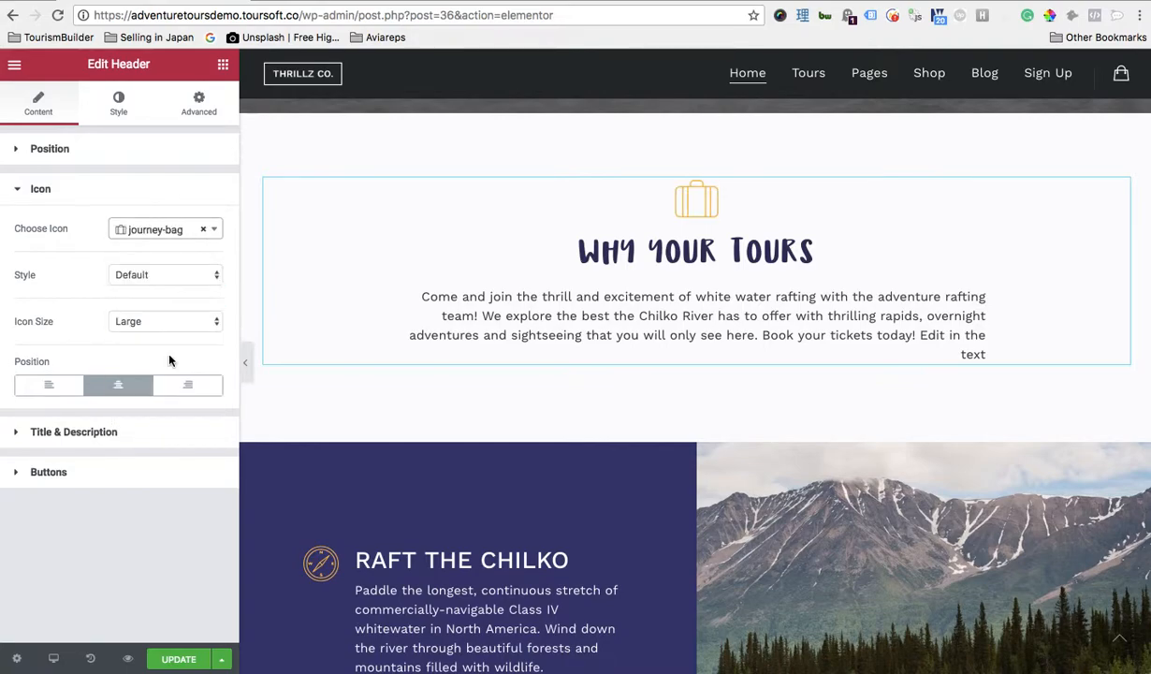
left_click(214, 232)
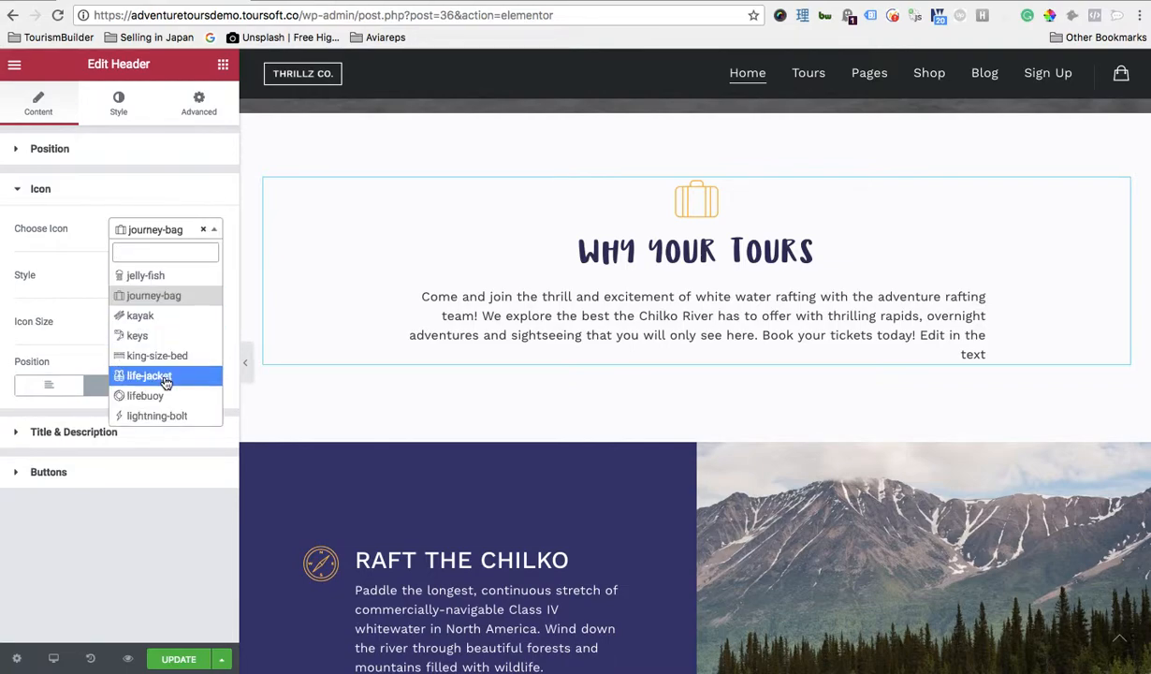
left_click(146, 321)
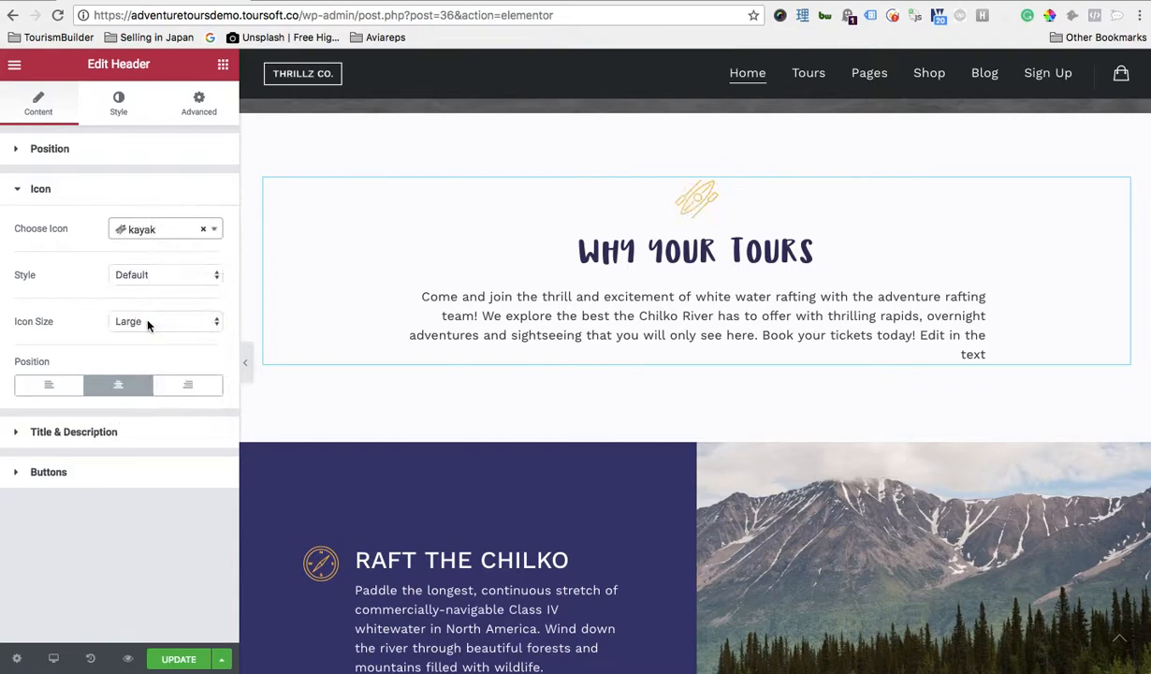
left_click(214, 232)
left_click(215, 232)
Try the Filled and Framed styles on the kayak icon, and return the style to Default.
left_click(212, 283)
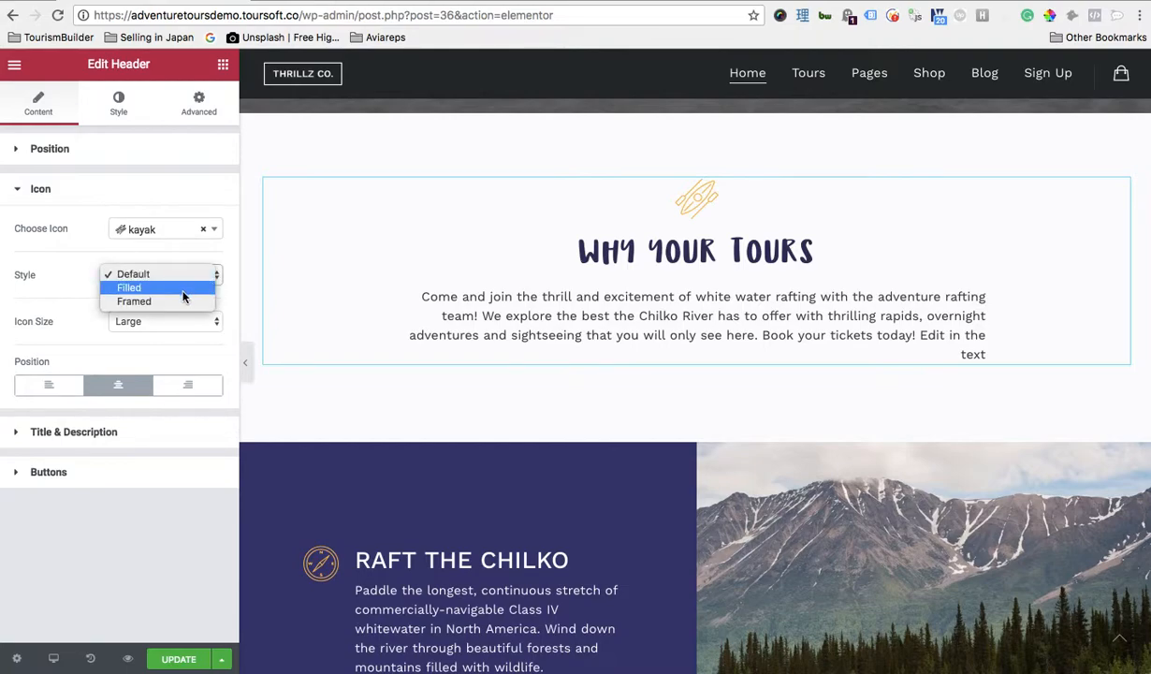
left_click(184, 290)
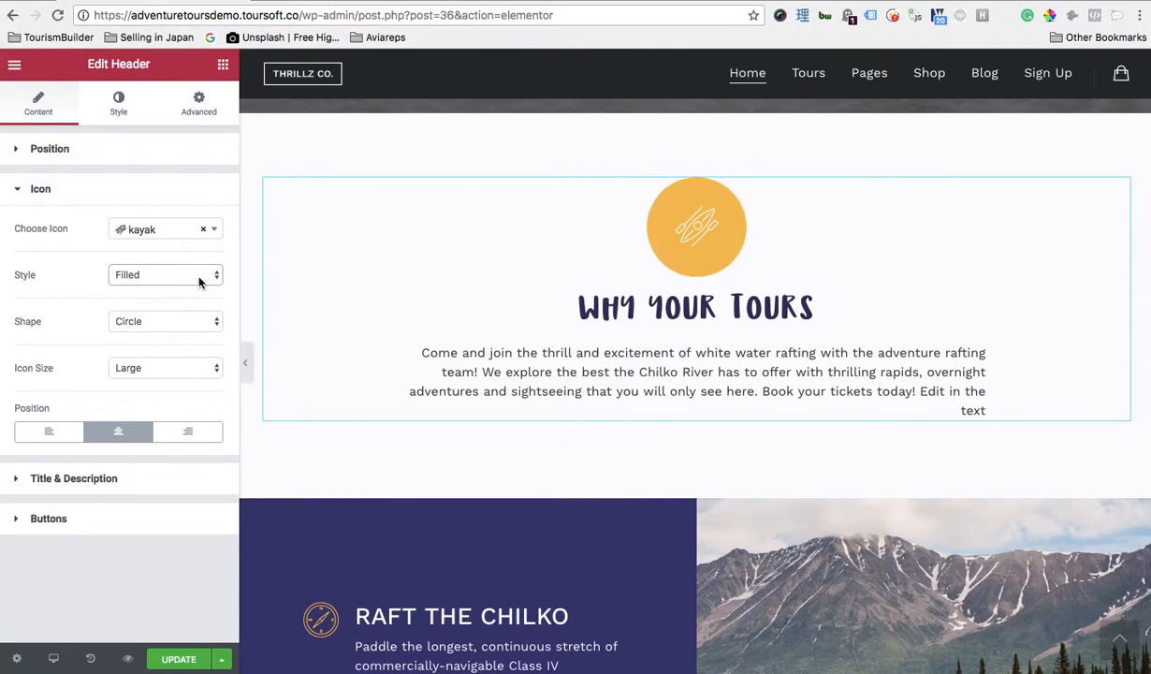
left_click(200, 282)
left_click(184, 289)
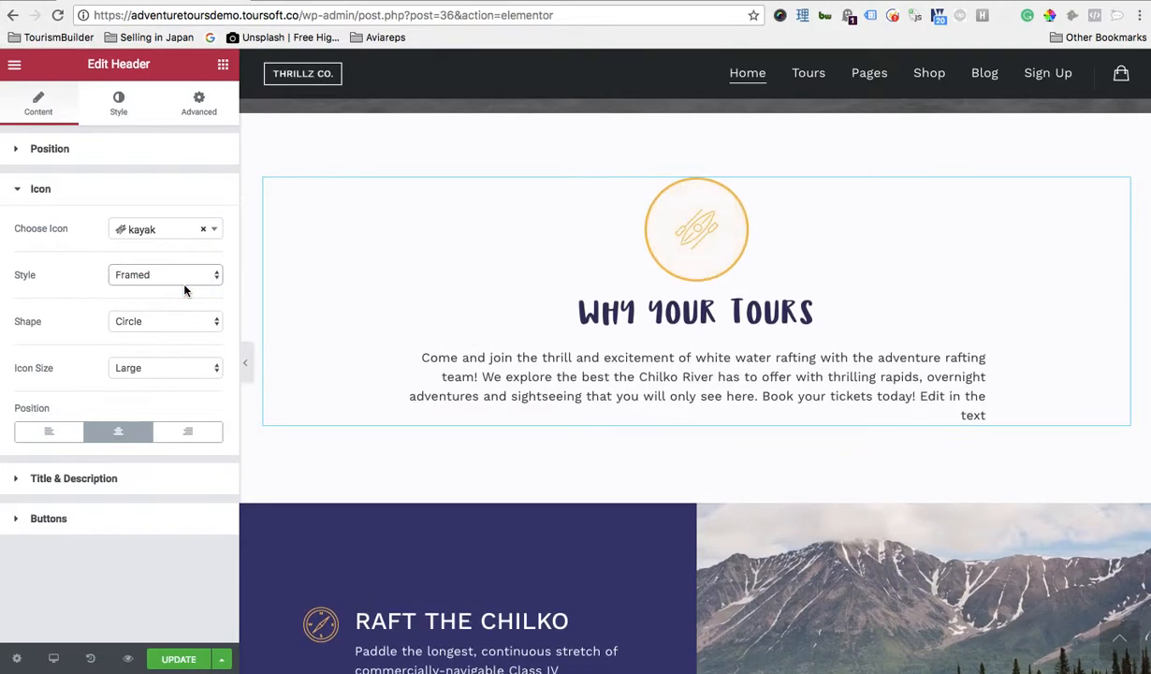
left_click(155, 270)
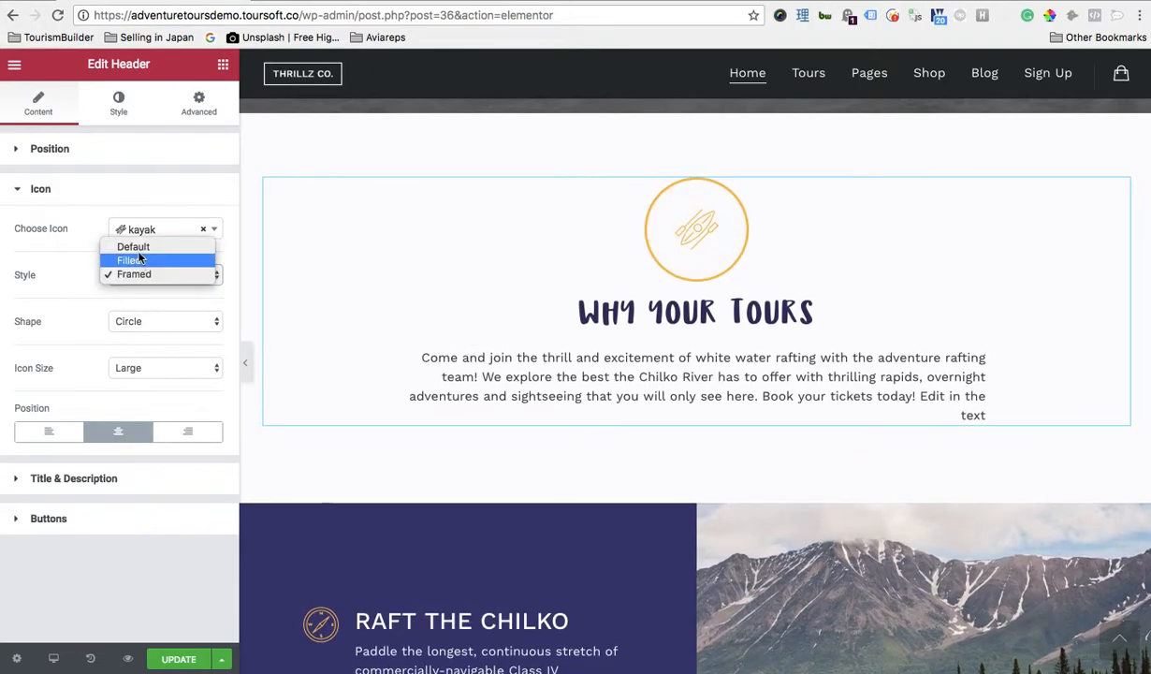
left_click(136, 249)
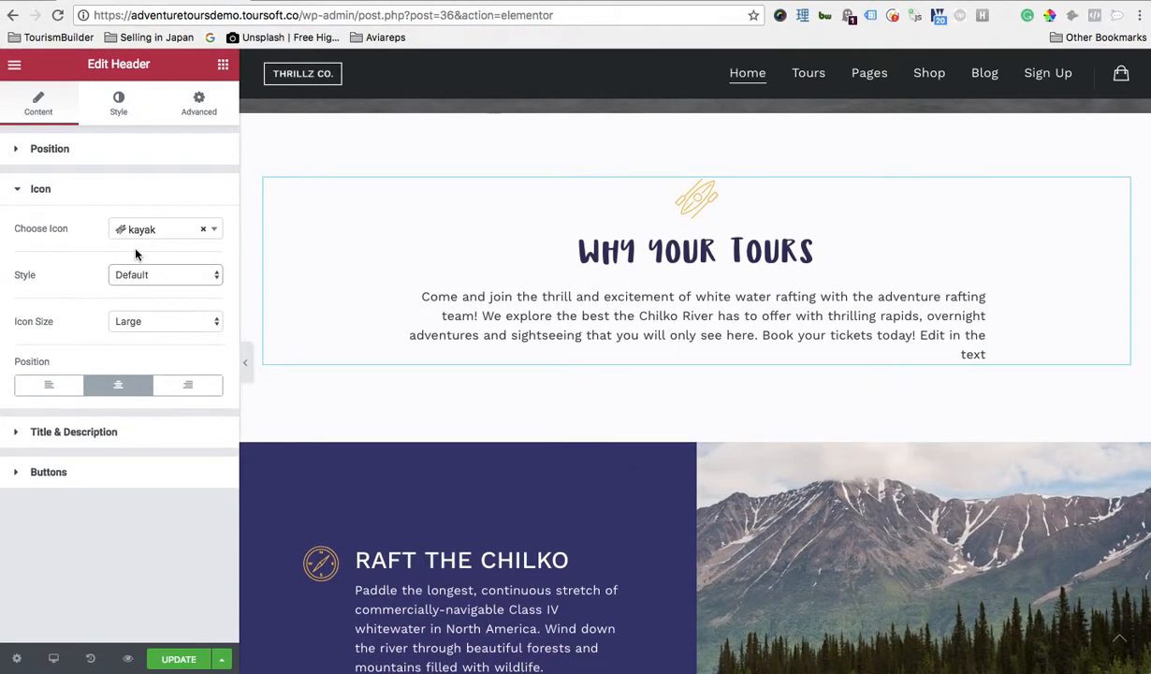
Try the Small, Extra Large and Medium sizes on the kayak icon.
left_click(127, 321)
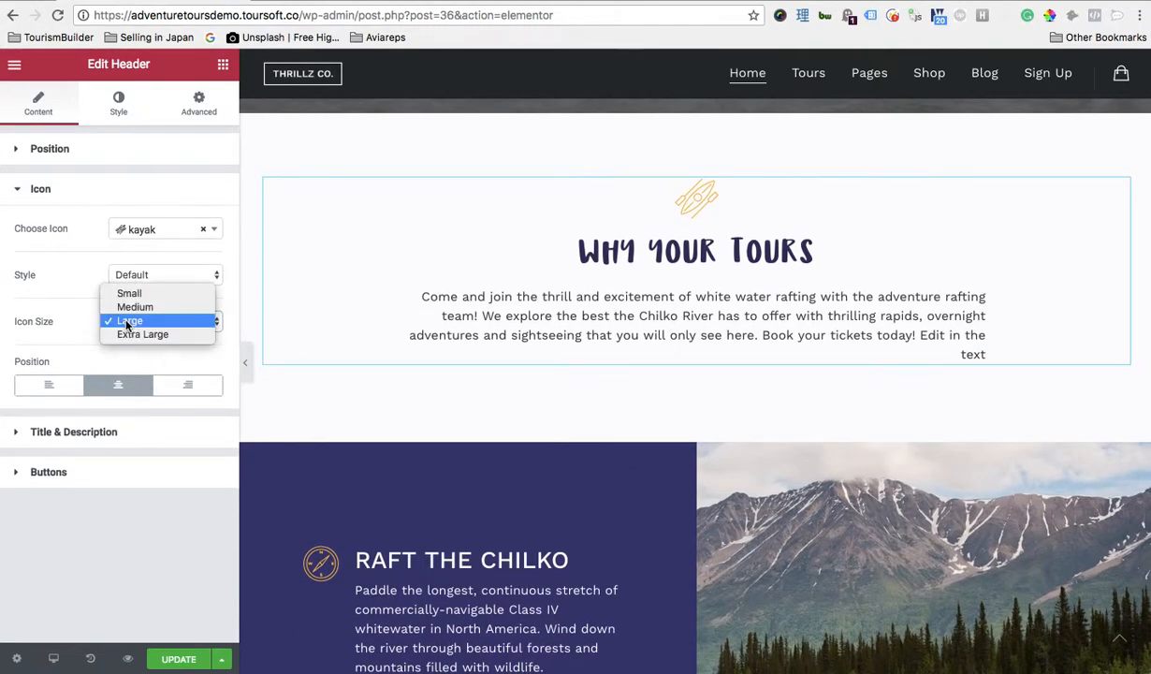
left_click(129, 293)
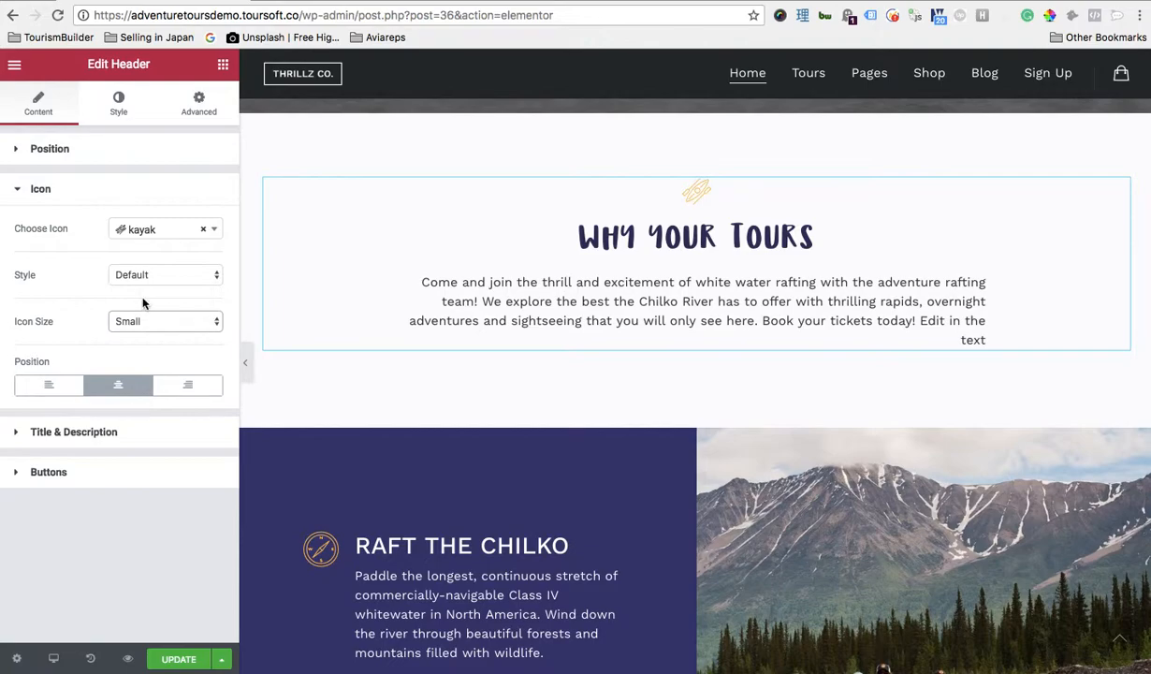
left_click(128, 321)
left_click(133, 361)
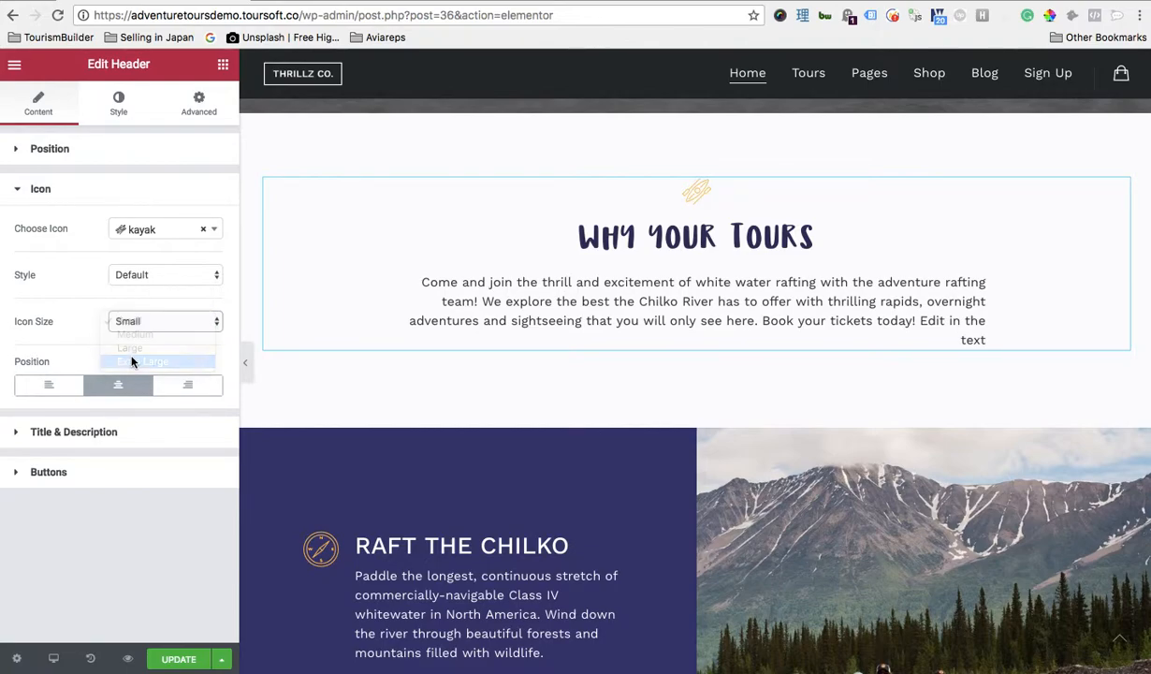
left_click(138, 319)
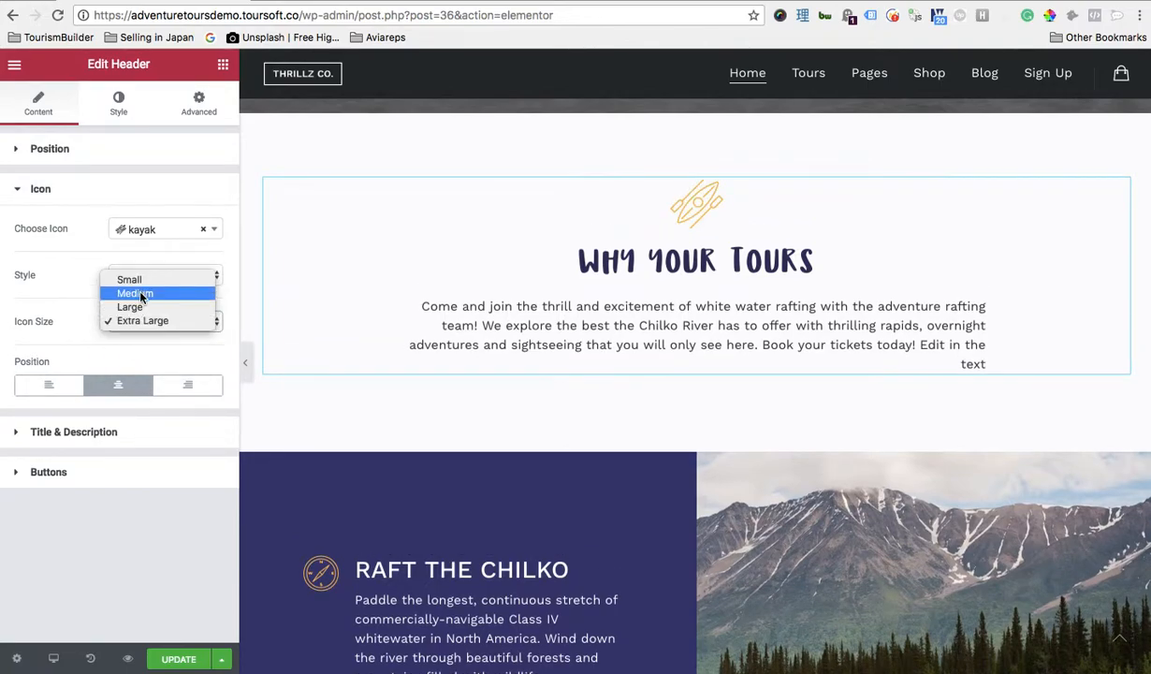
left_click(144, 294)
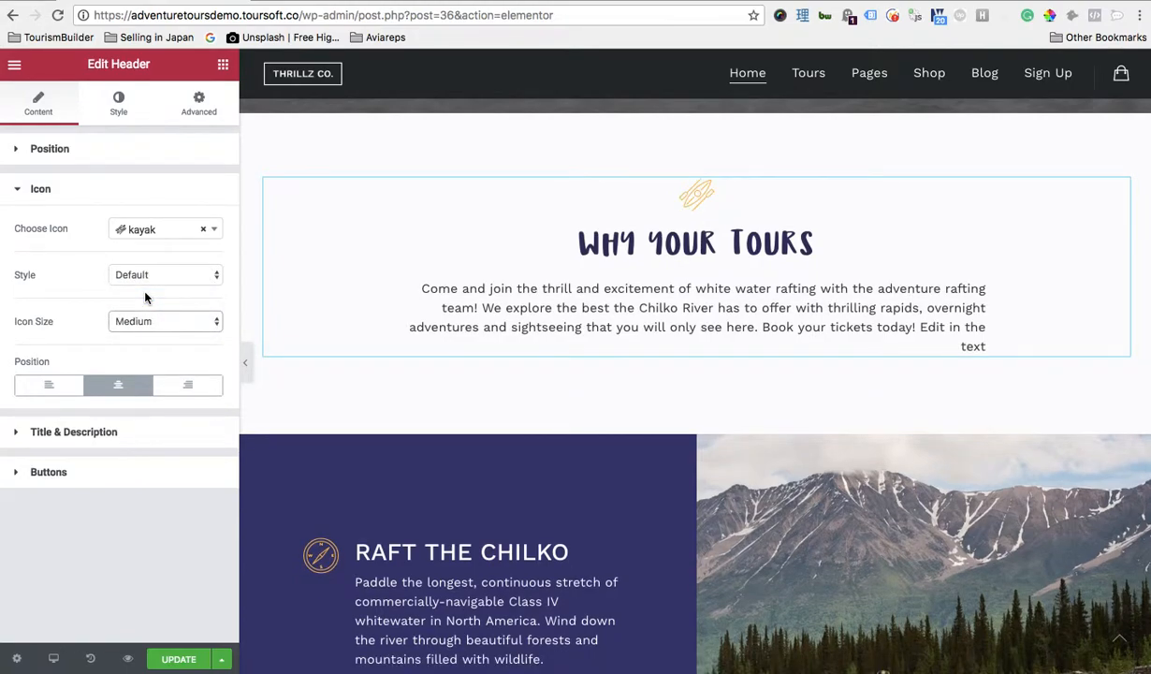
Try the Filled style on the kayak icon again, return it to Default, and set the icon size to Large.
left_click(146, 278)
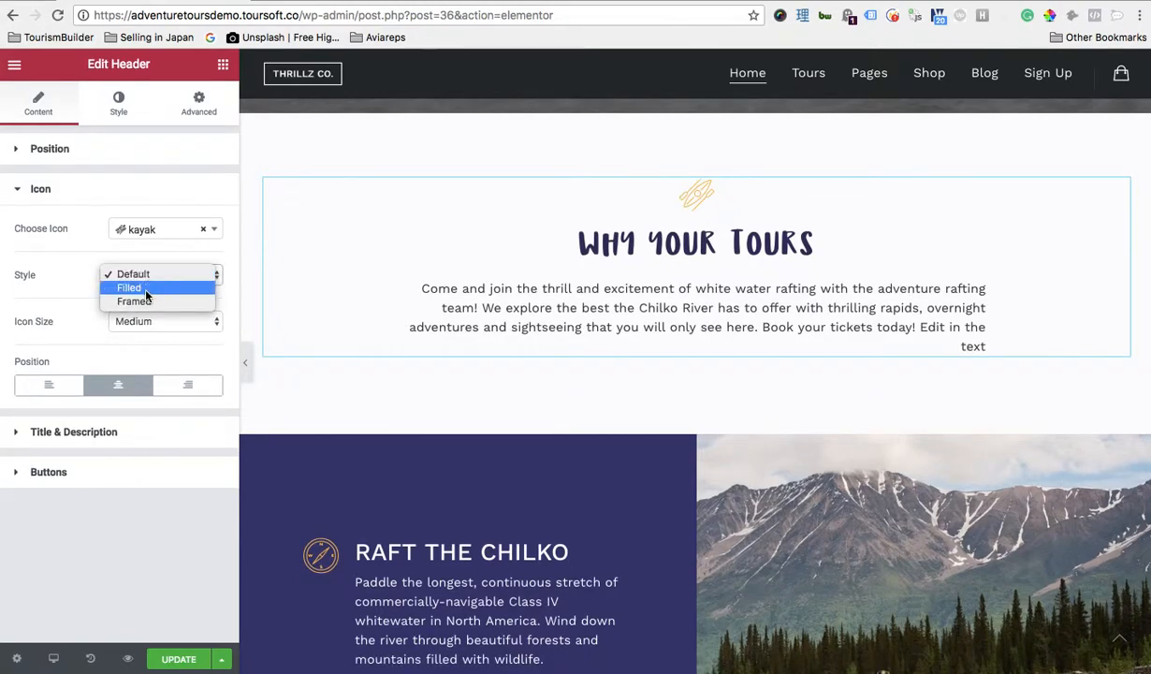
left_click(142, 287)
left_click(146, 277)
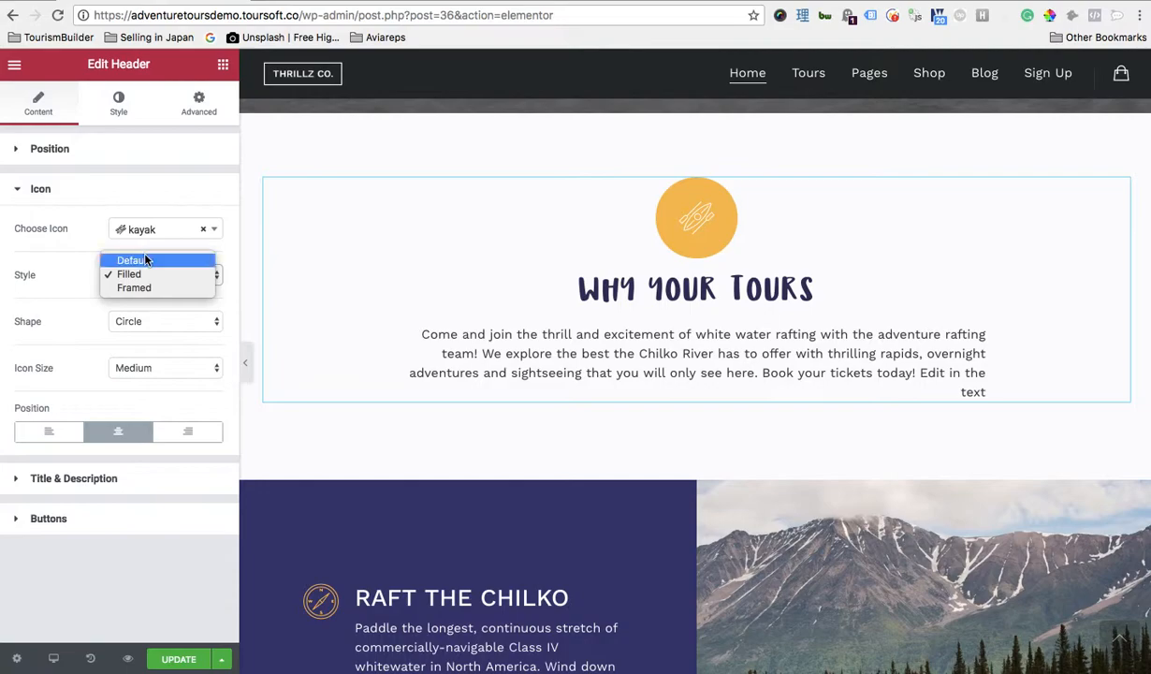
left_click(145, 261)
left_click(140, 321)
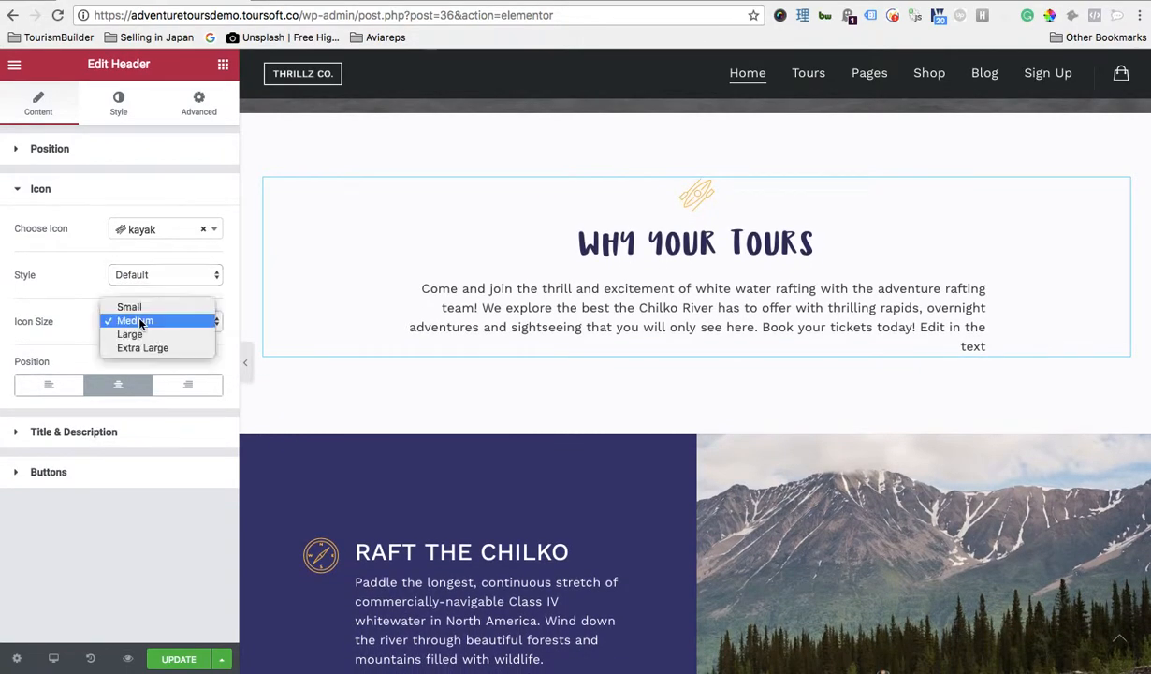
left_click(138, 334)
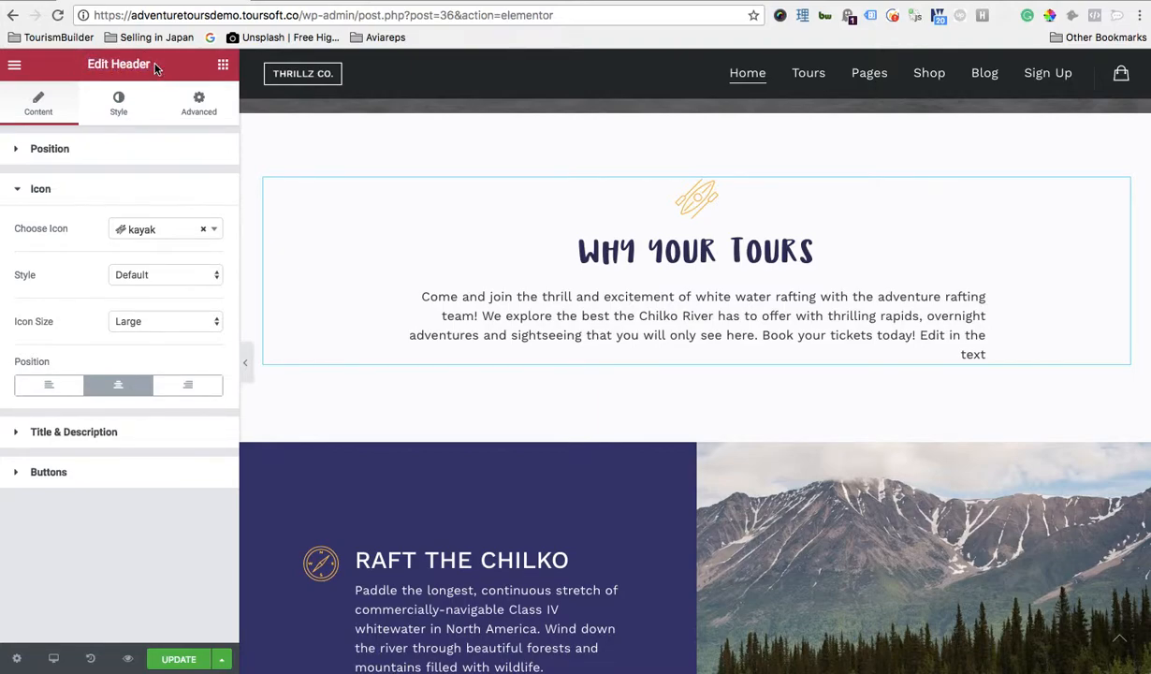
Look through the remaining sections of the home page as far as the Chilko Tour box.
scroll(445, 313, "down", 5)
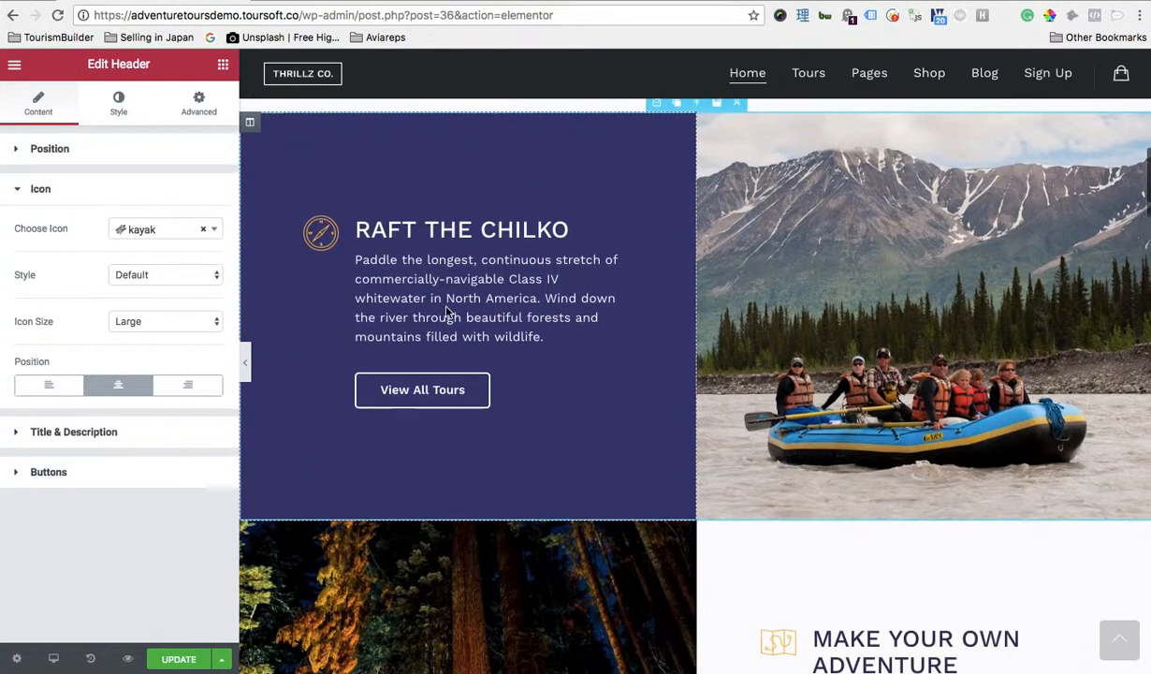
scroll(501, 281, "down", 3)
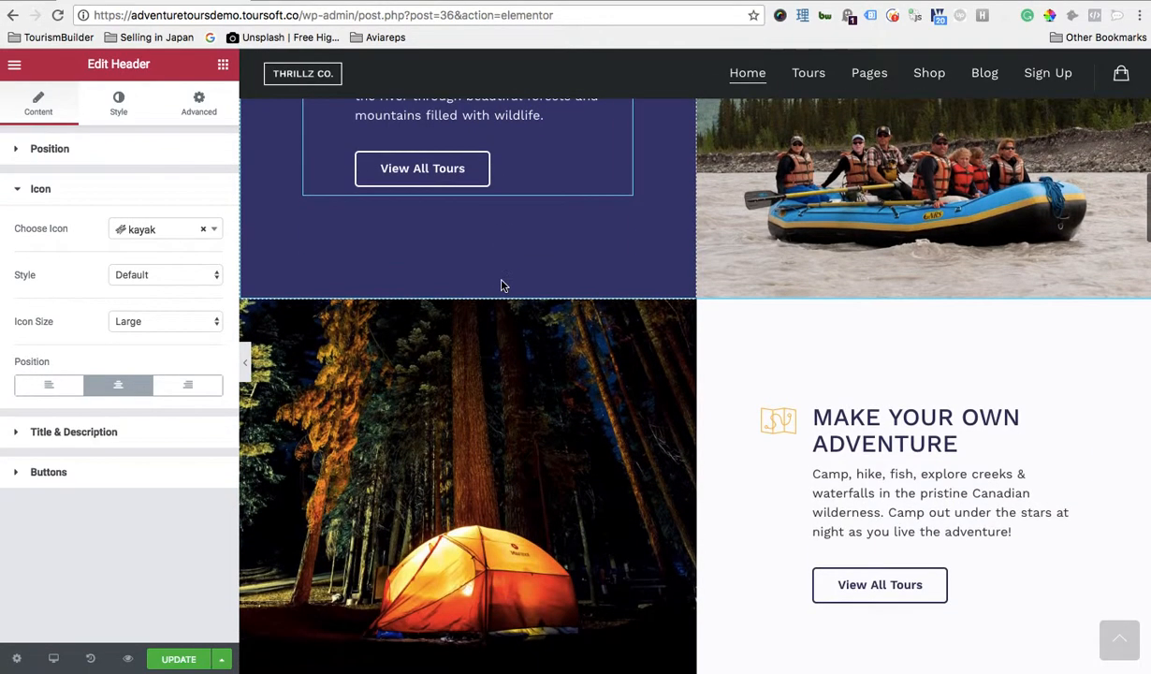
scroll(502, 280, "down", 15)
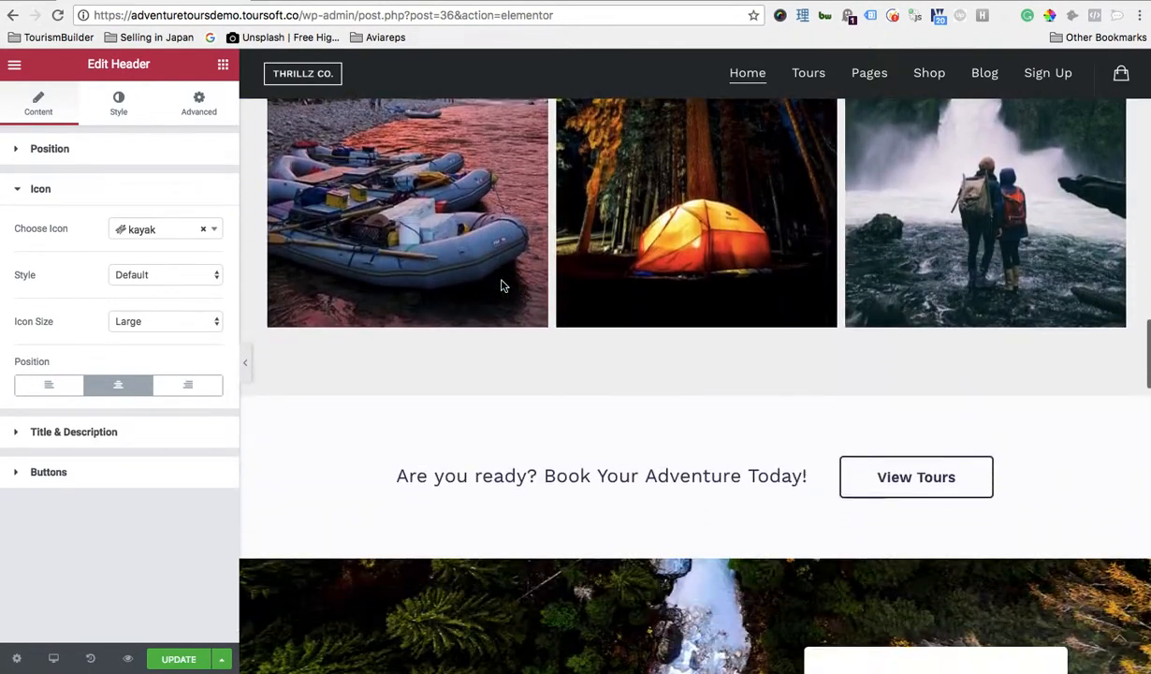
scroll(502, 285, "down", 10)
scroll(502, 281, "up", 8)
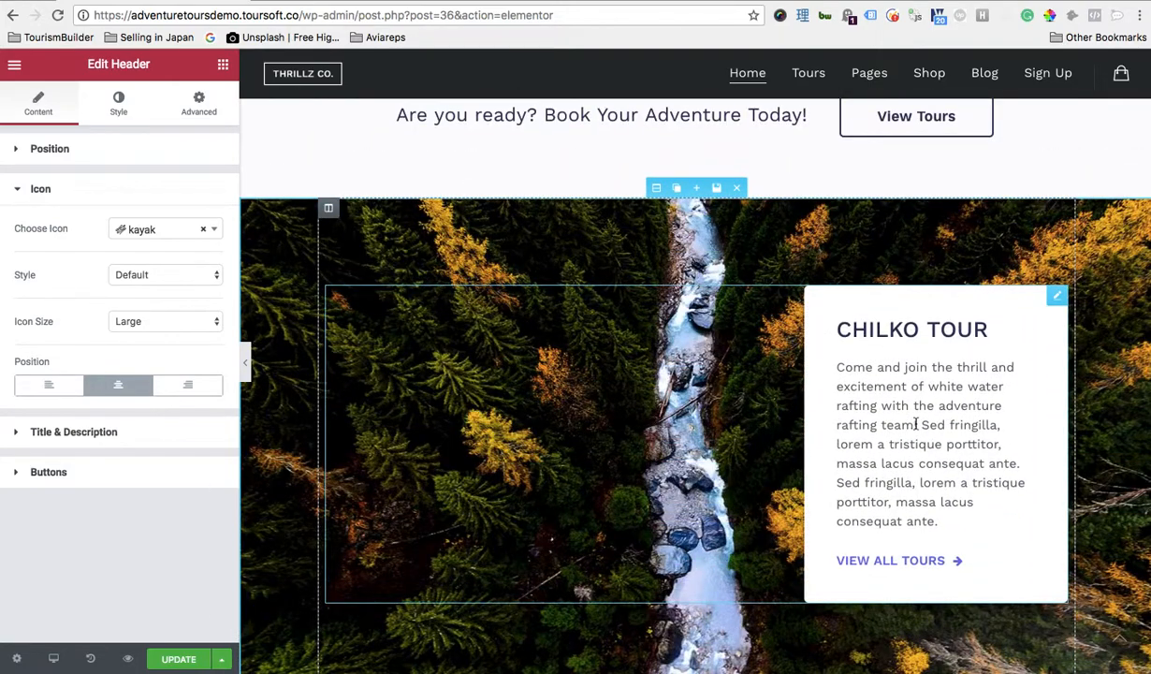
Open the Chilko Tour info card for editing and review its title and description text.
left_click(915, 424)
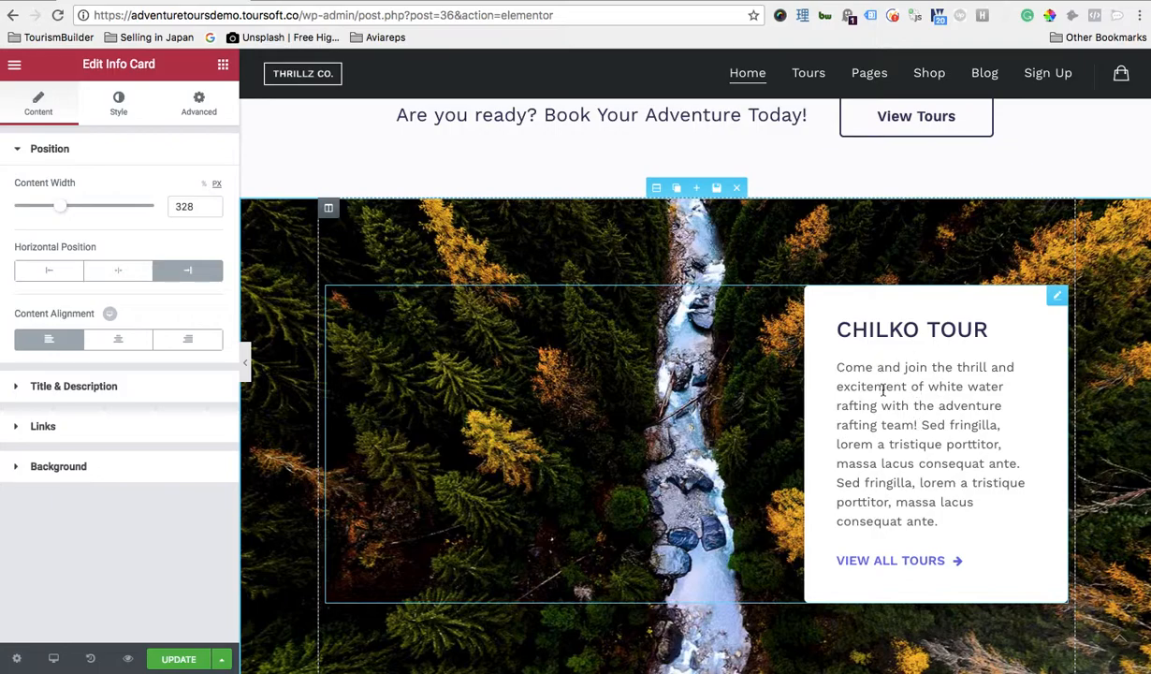
mouse_move(1055, 300)
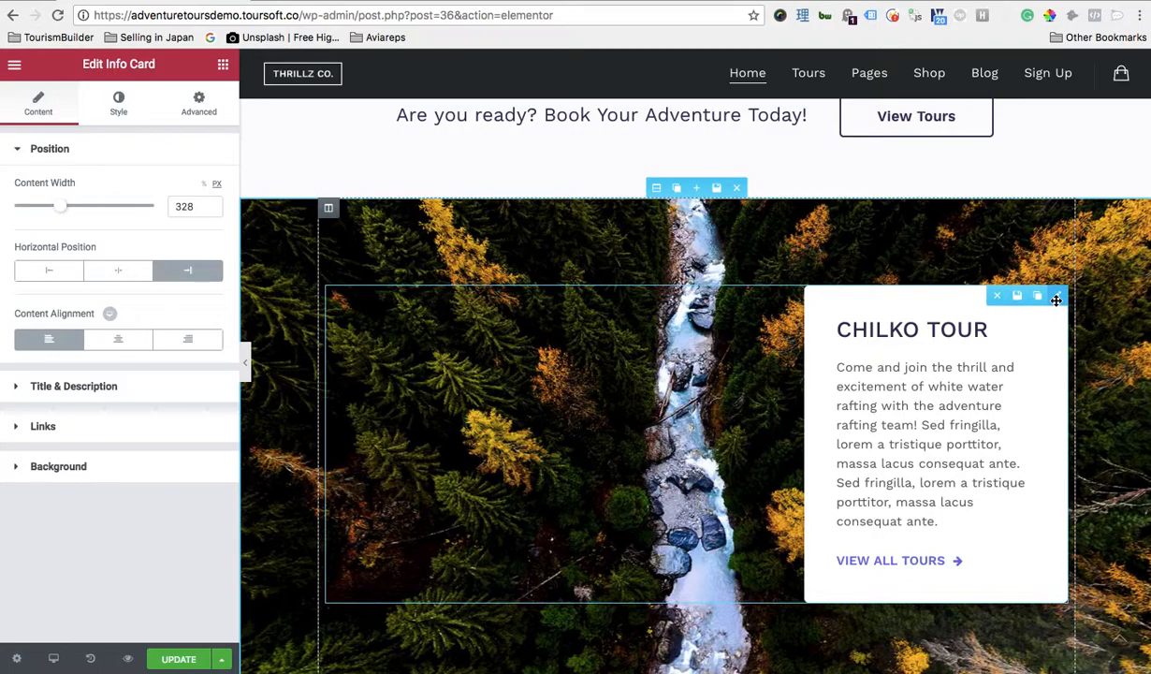
left_click(68, 389)
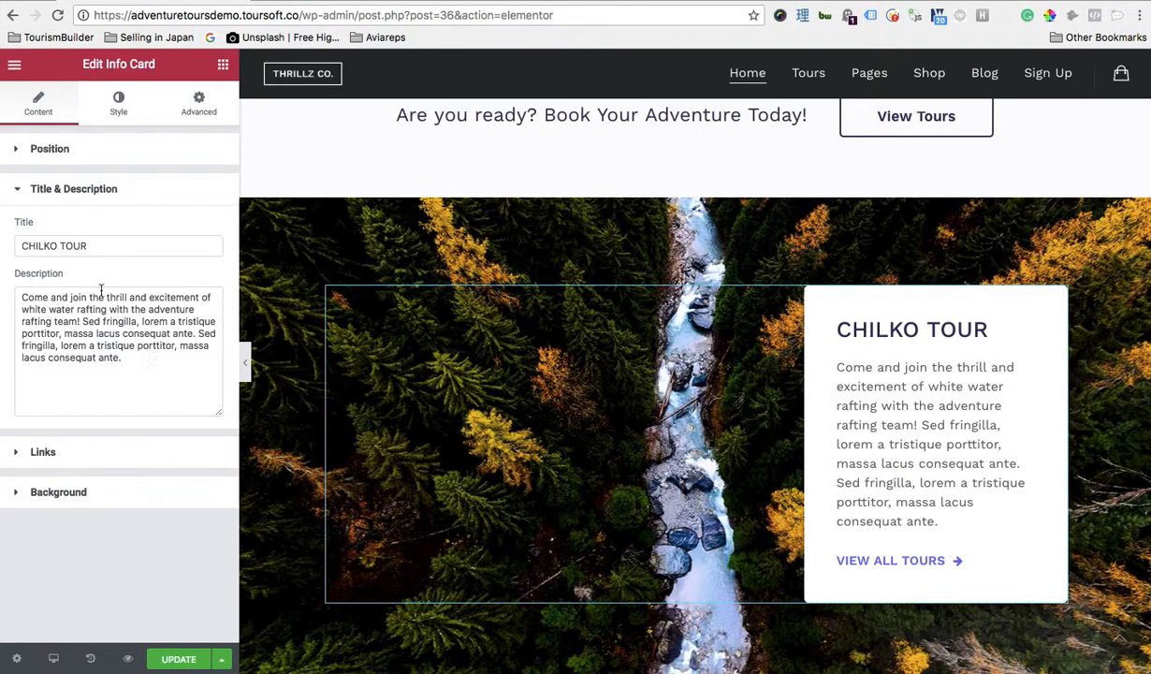
left_click(49, 246)
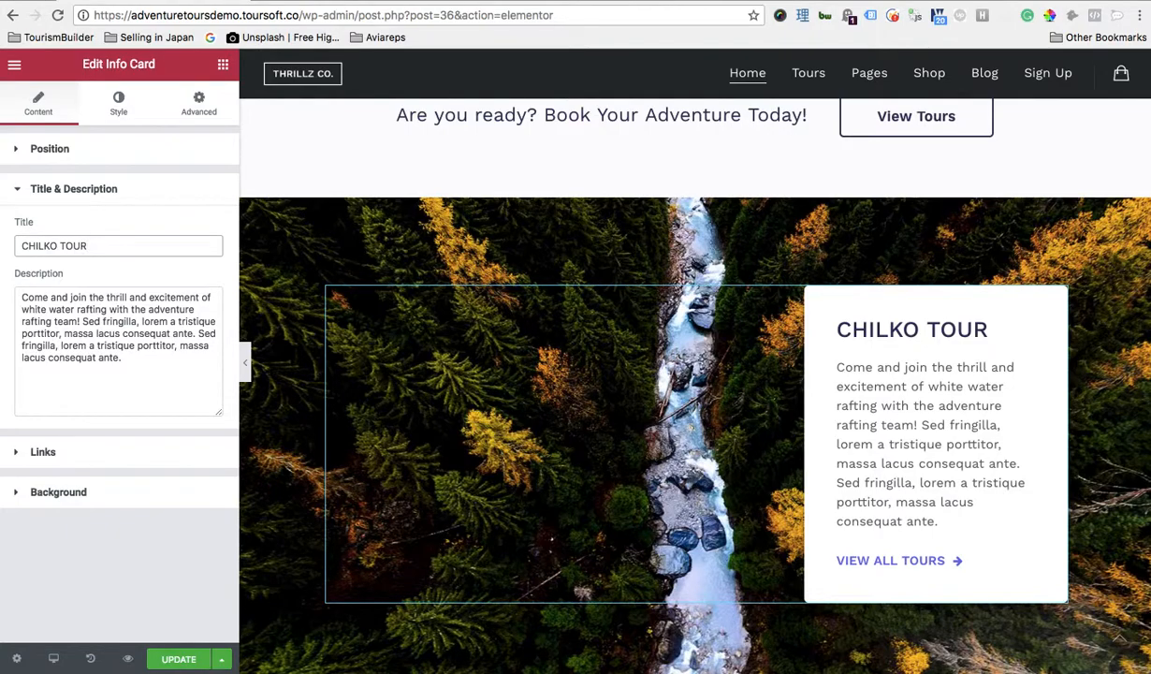
left_click(123, 337)
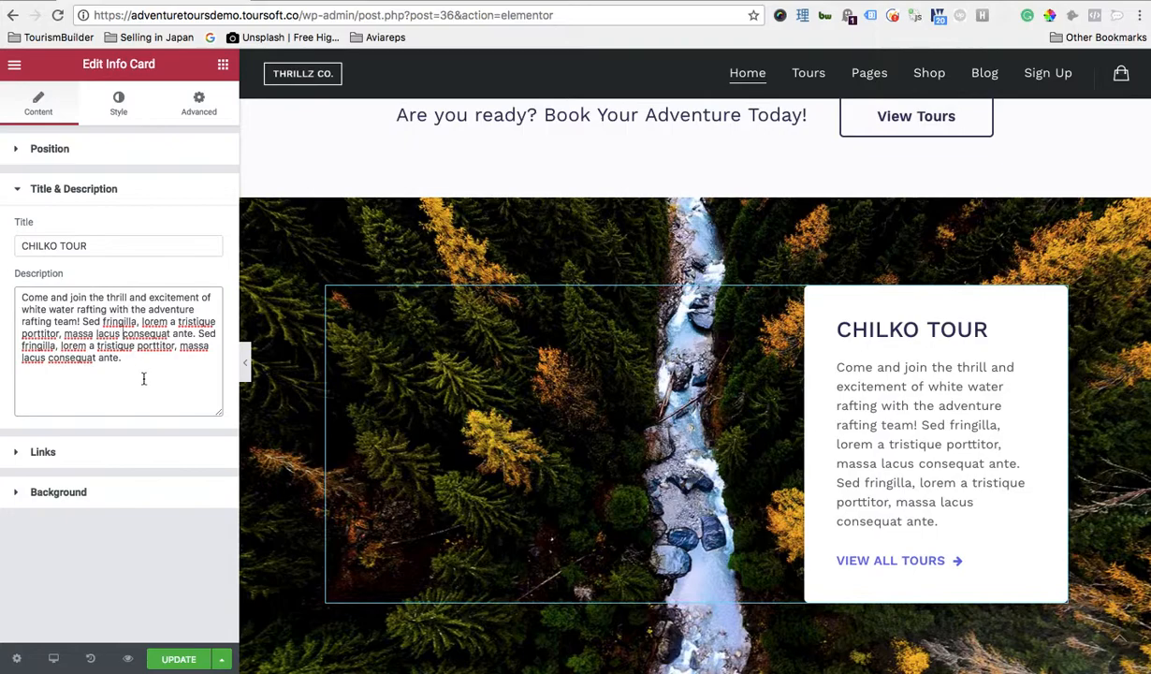
Try the title colors #4054b2, #6ec1e4 and #54595f on the Chilko Tour info card.
left_click(117, 105)
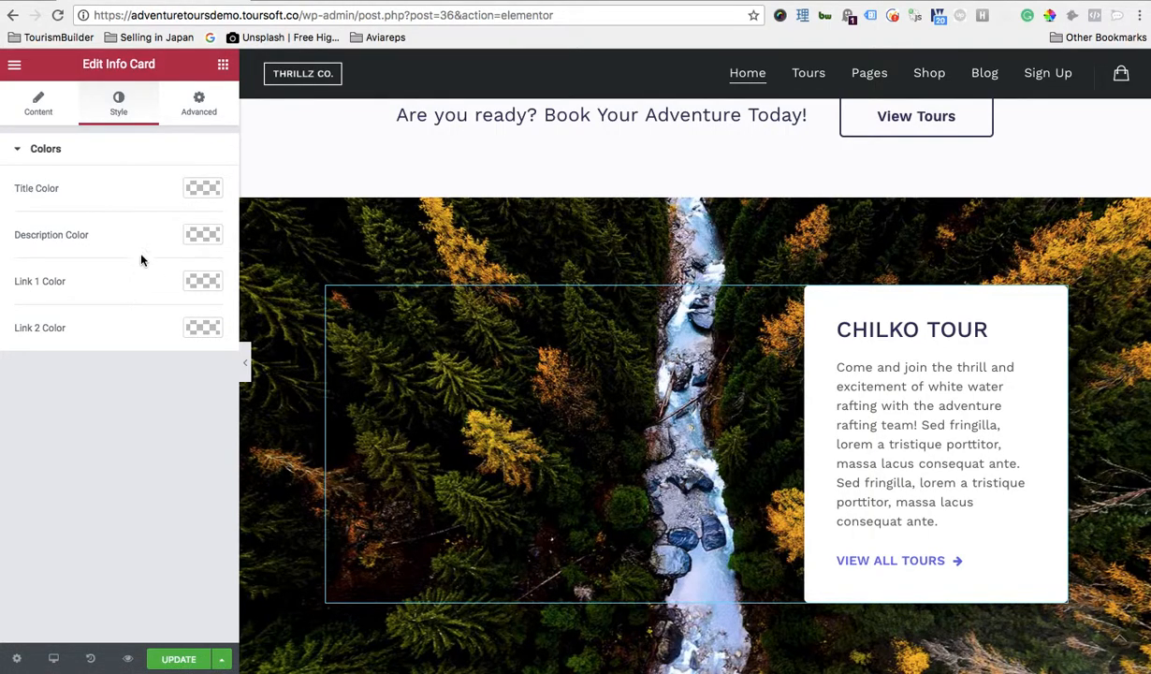
left_click(198, 190)
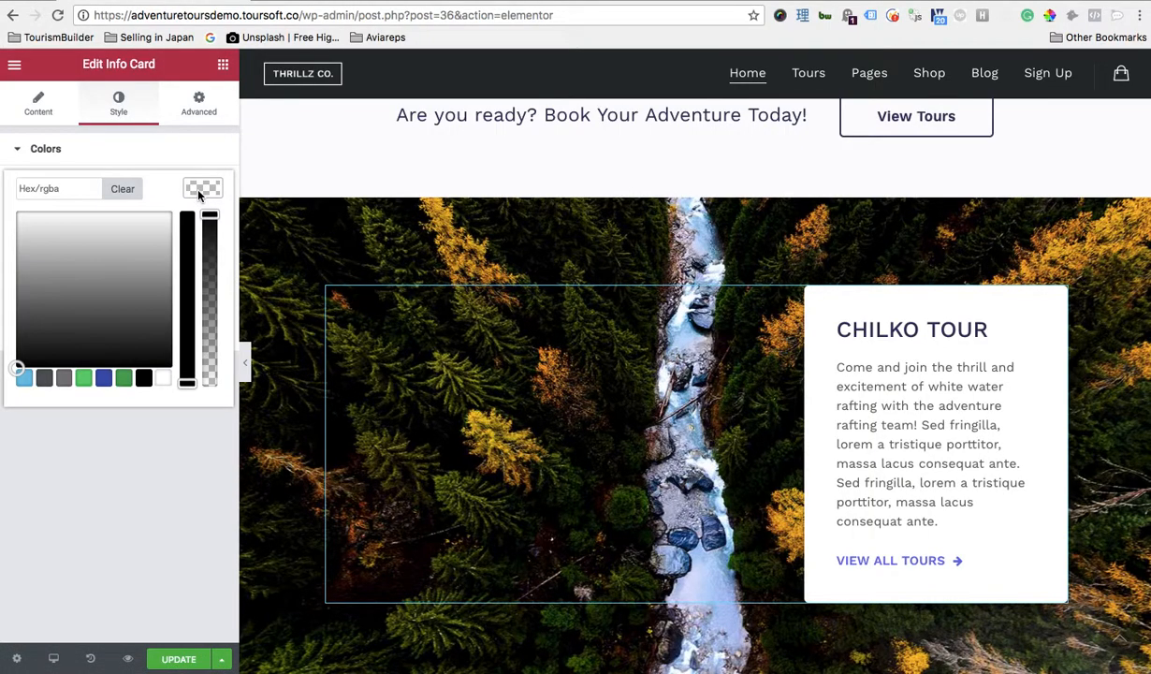
left_click(104, 378)
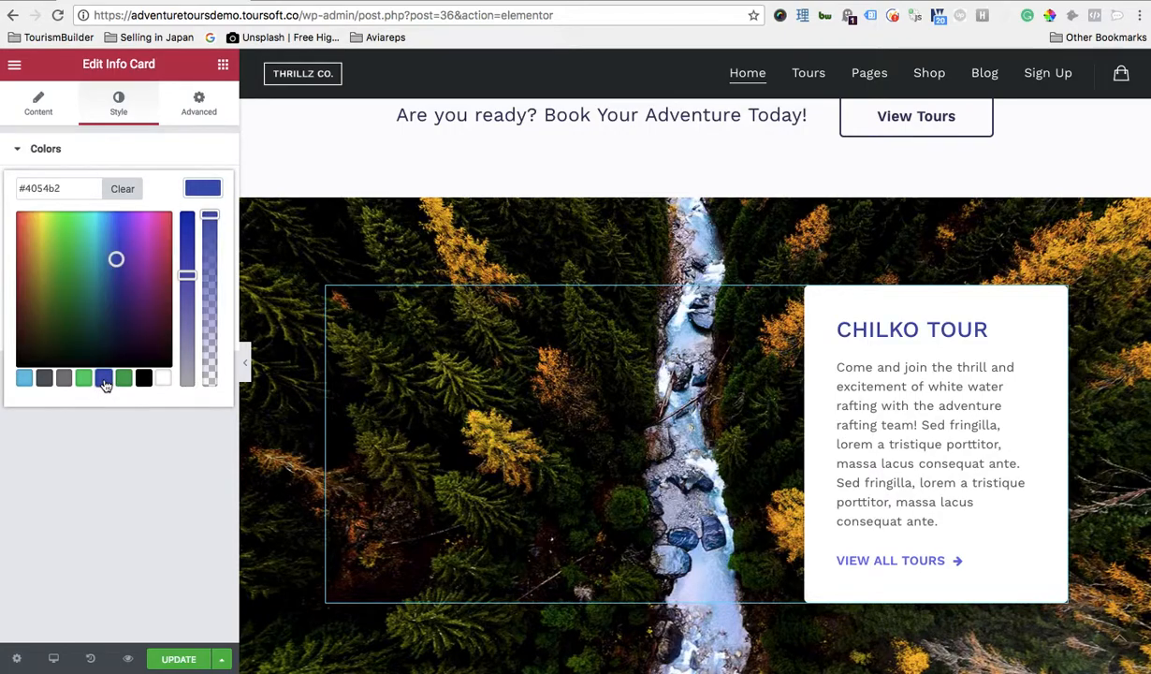
left_click(25, 378)
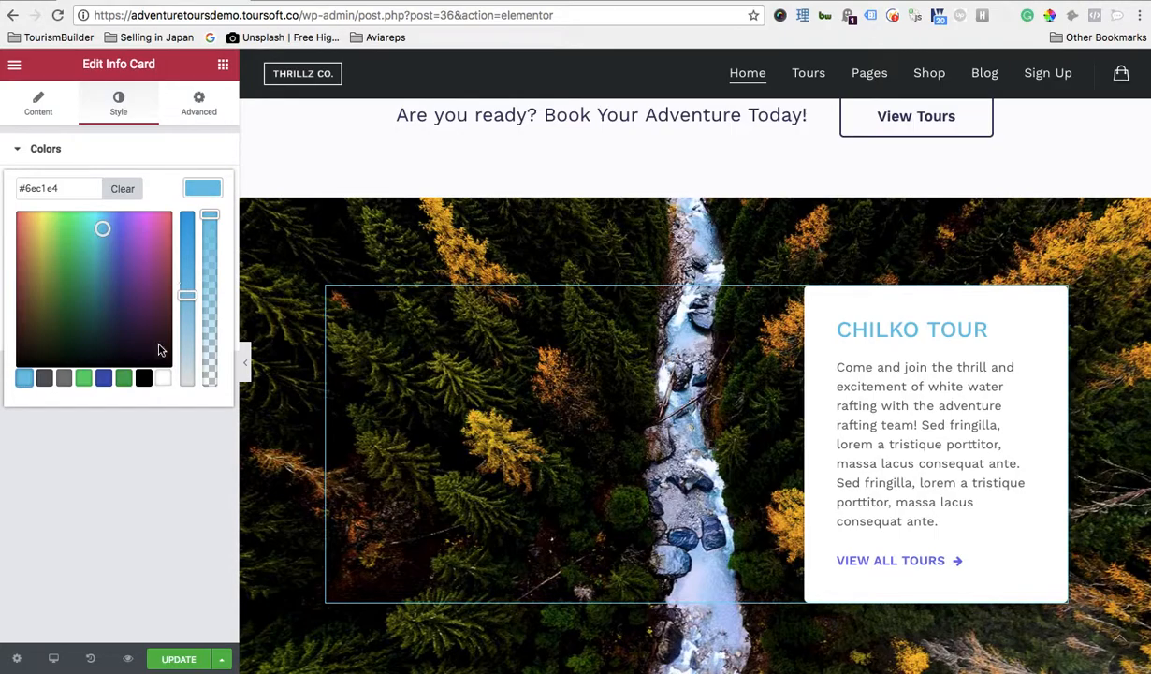
left_click(44, 382)
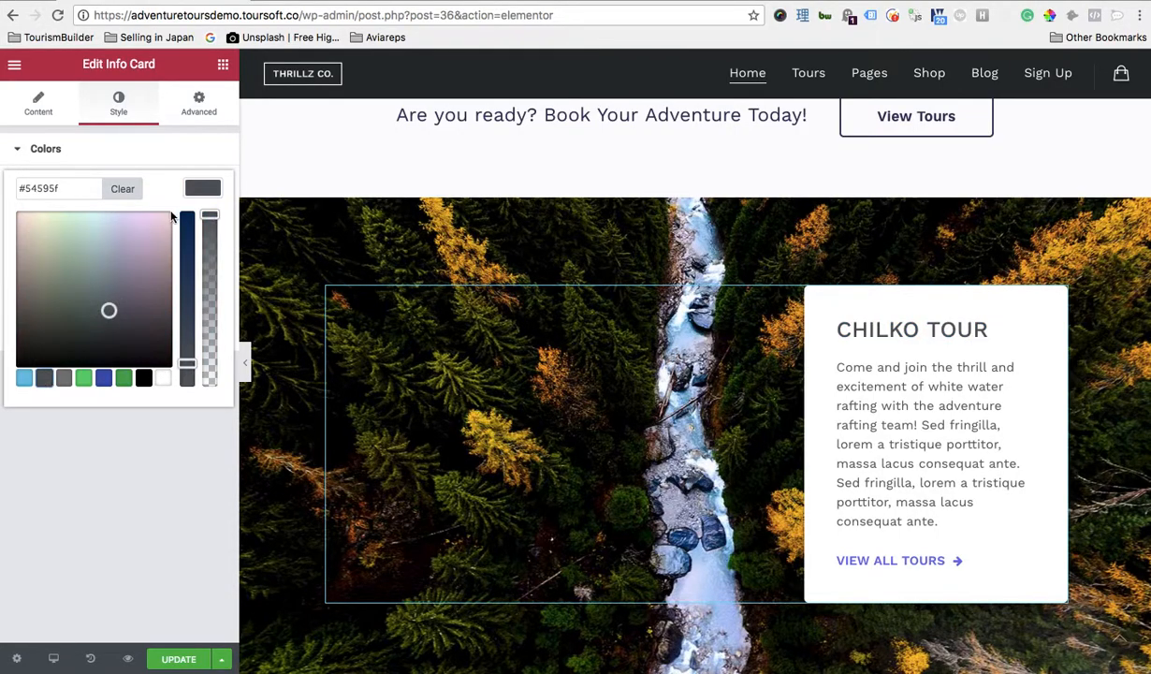
left_click(204, 190)
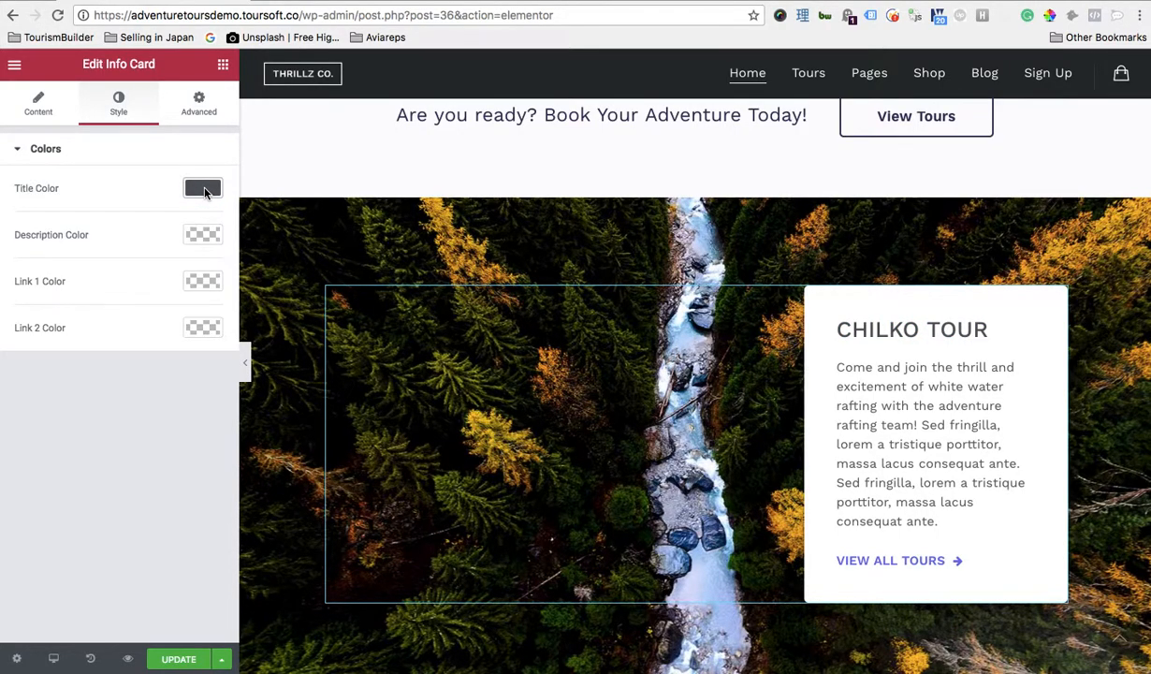
Try black (#000000) and dark grey (#54595f) as the description color of the Chilko Tour card.
left_click(203, 235)
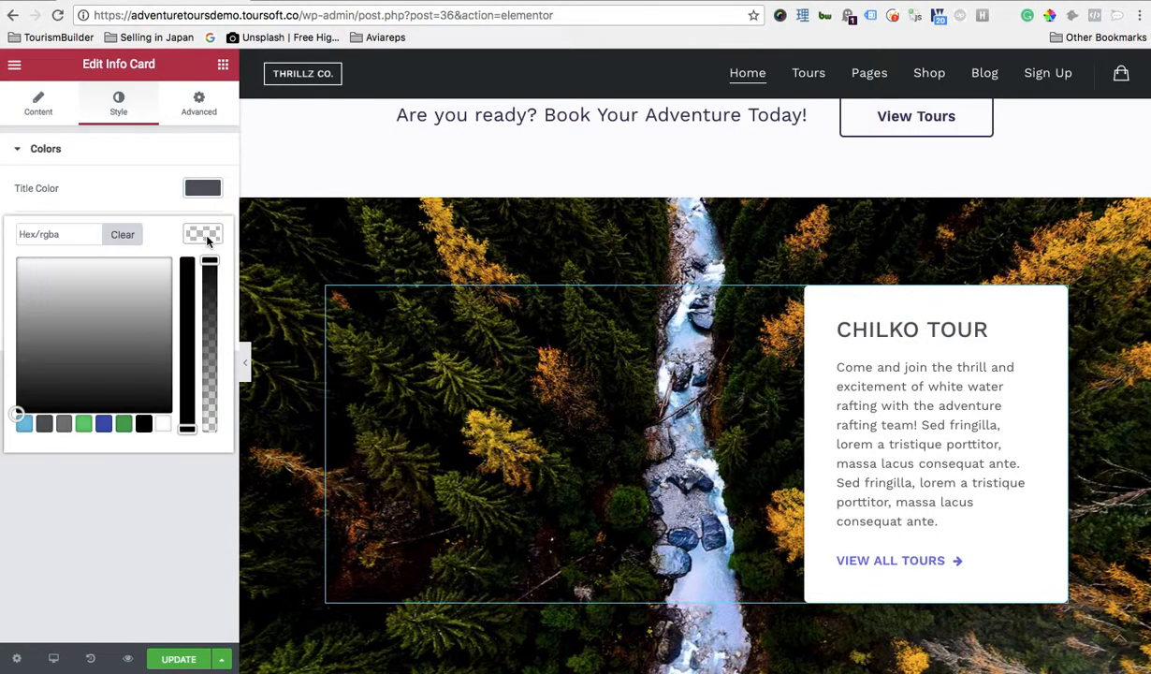
left_click(138, 426)
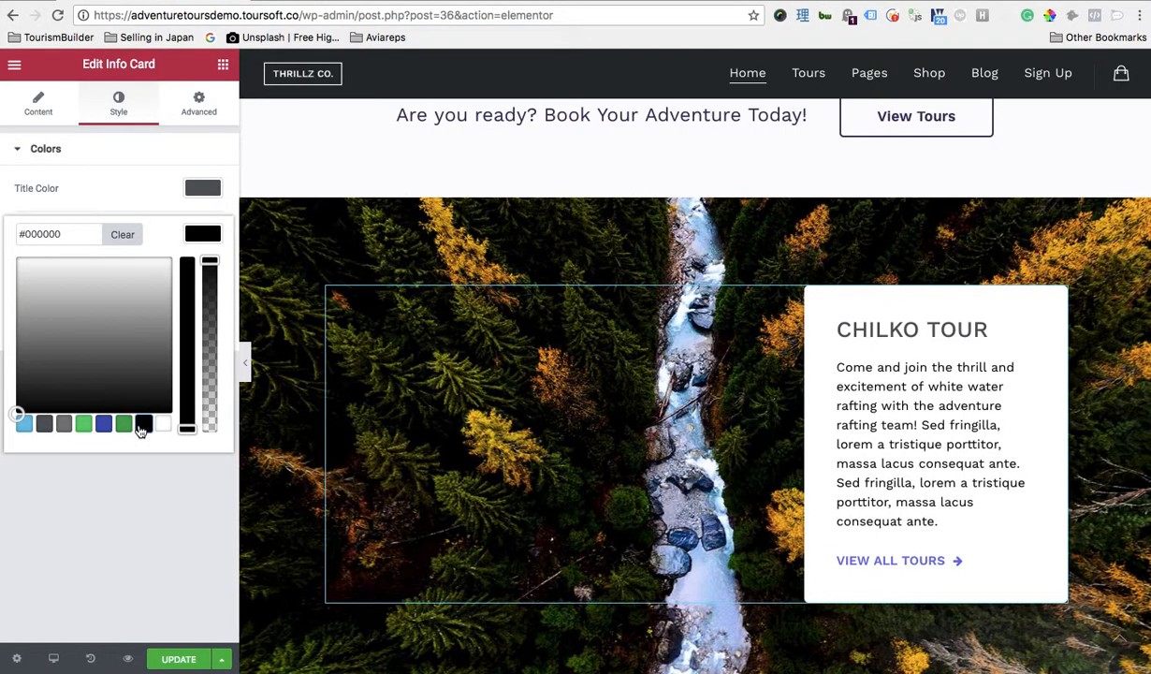
left_click(47, 425)
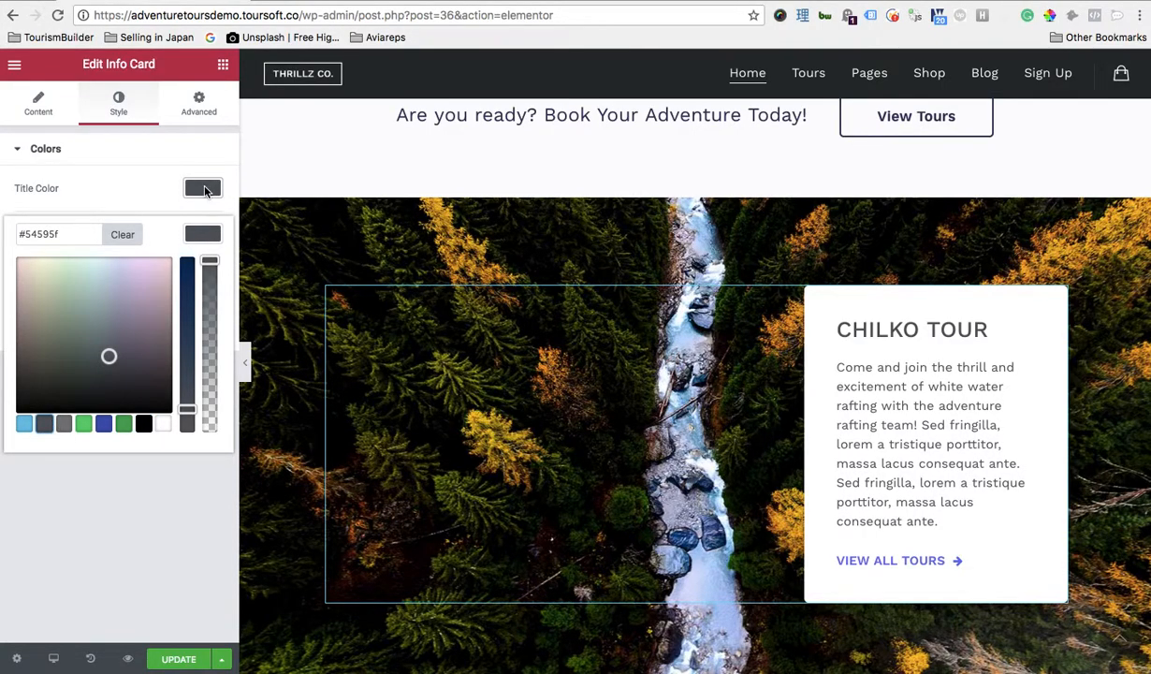
left_click(204, 188)
left_click(205, 189)
left_click(193, 240)
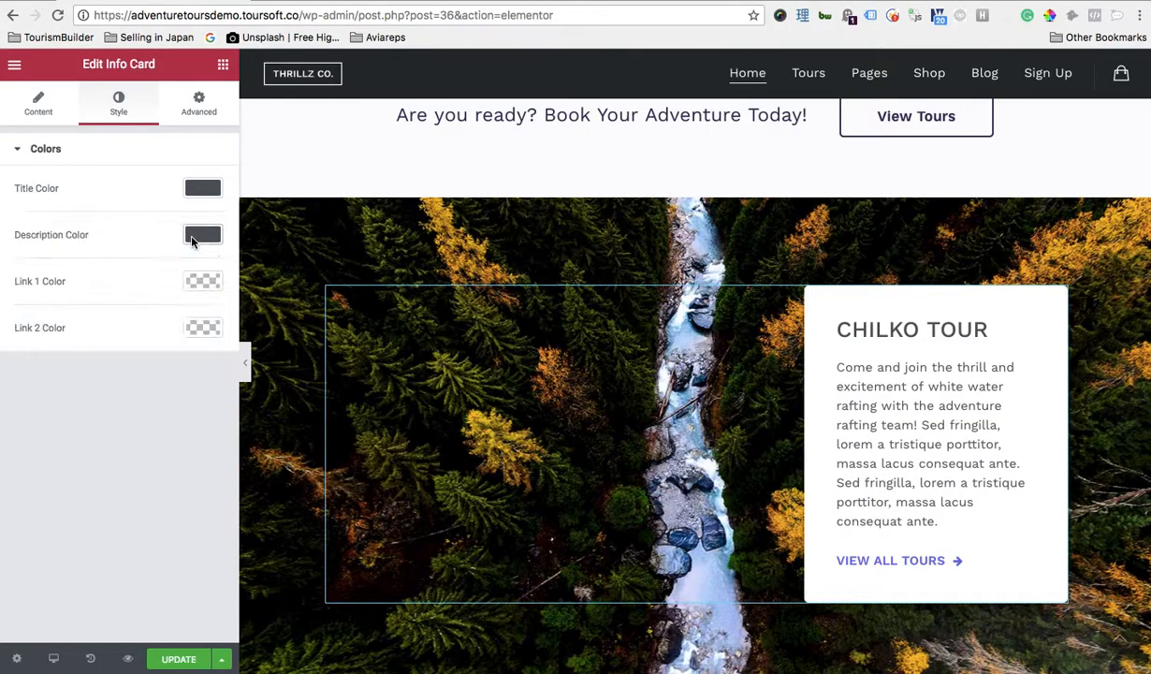
Try green (#23a455), dark grey and black (#000000) on the "View All Tours" link, and clear the Link 1 color.
left_click(203, 283)
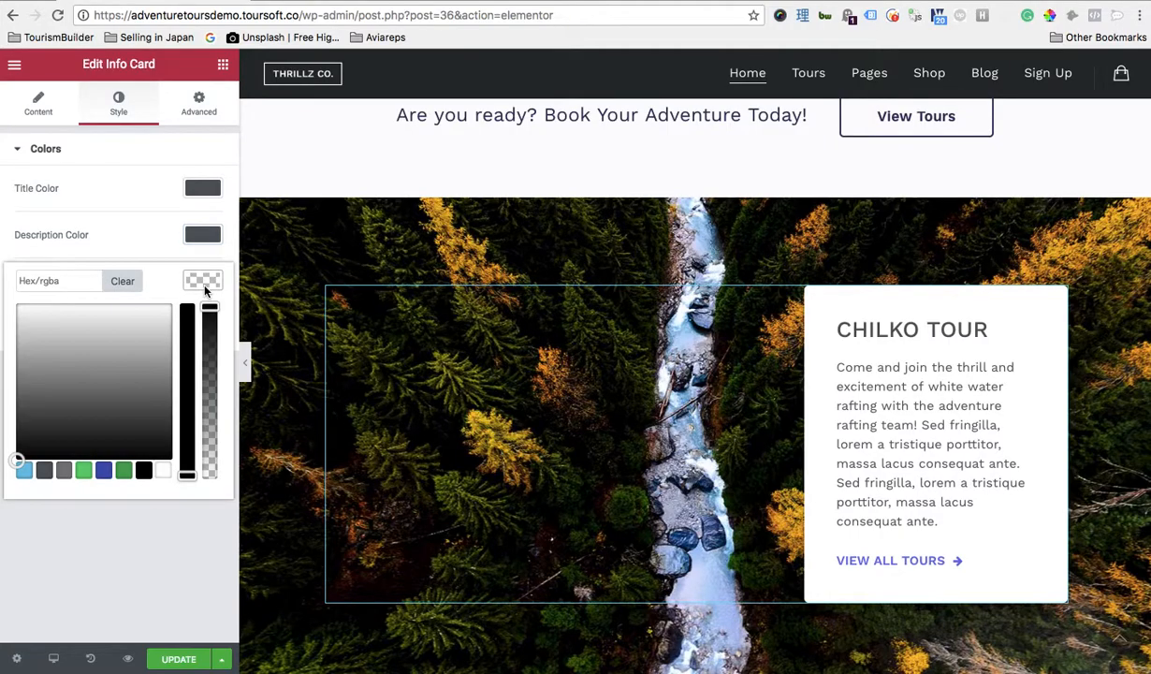
left_click(123, 470)
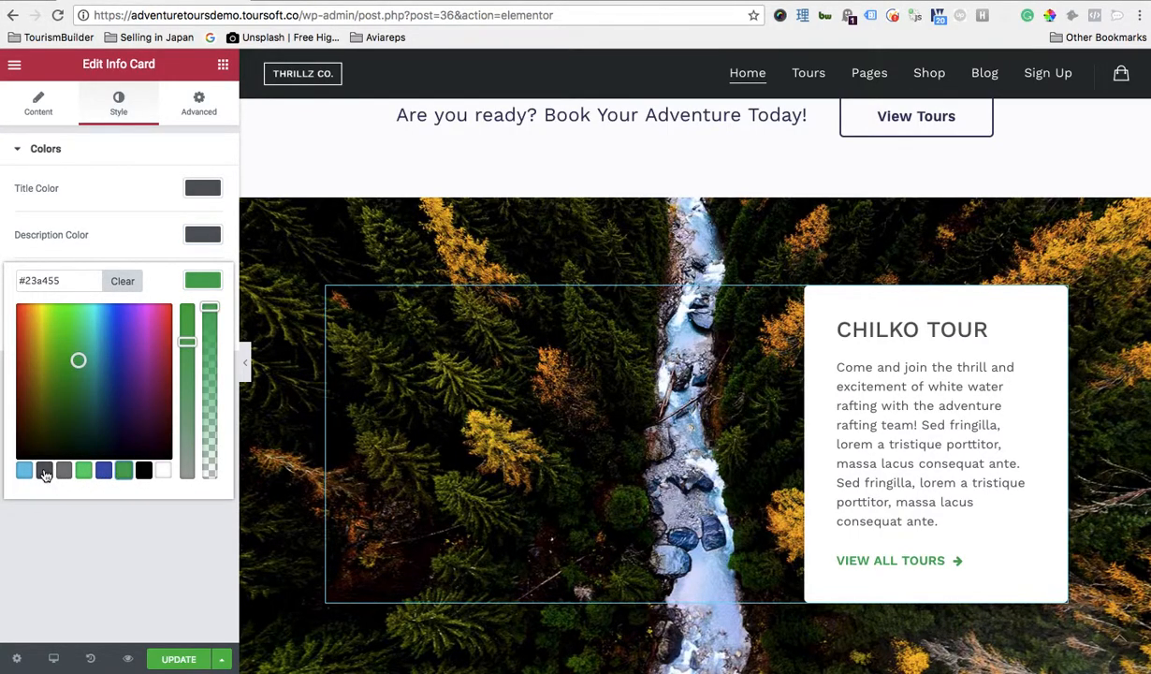
left_click(44, 471)
left_click(144, 470)
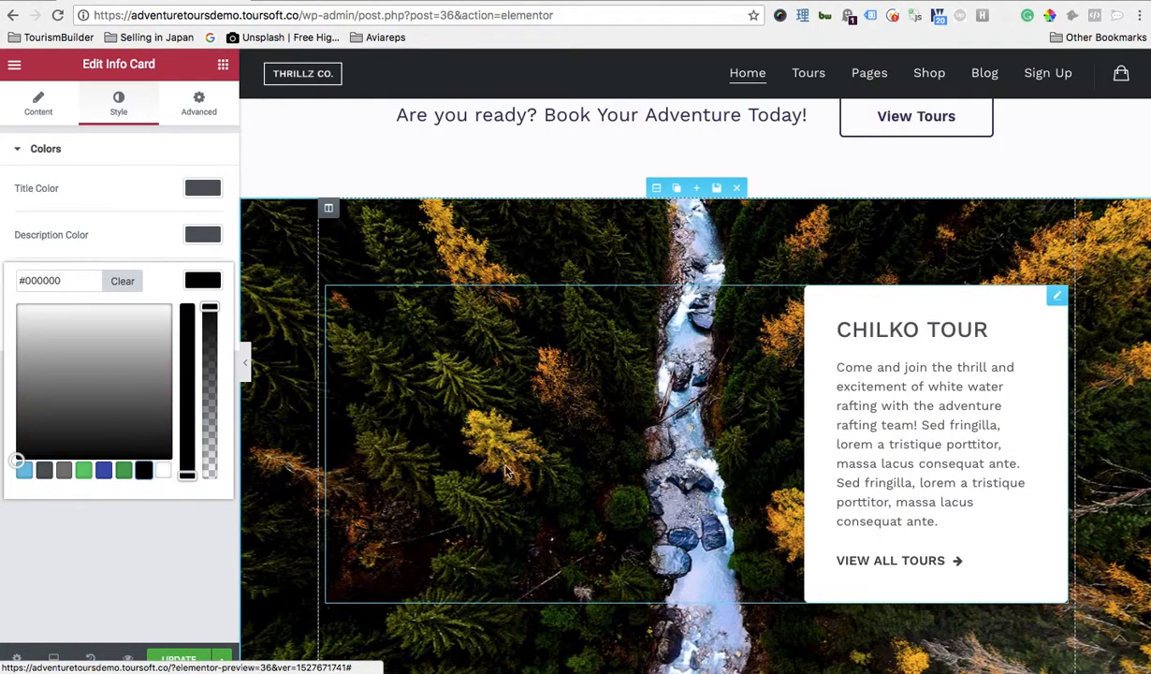
left_click(112, 283)
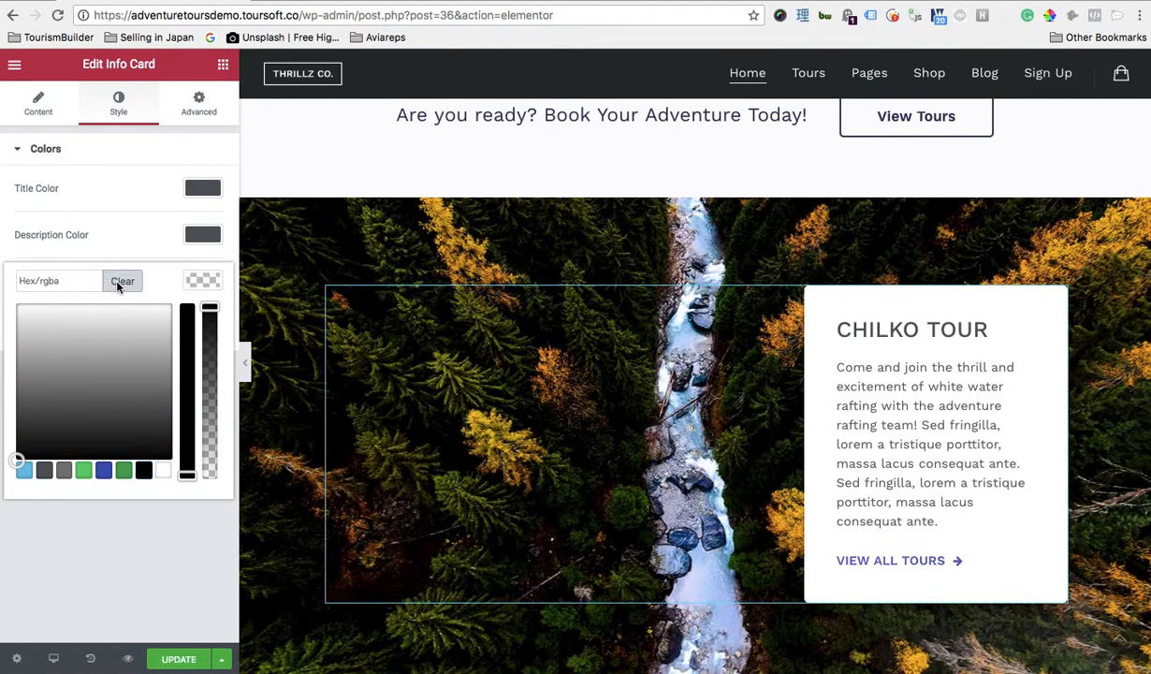
Clear the custom description and title colors of the Chilko Tour card to restore its default colors.
left_click(181, 234)
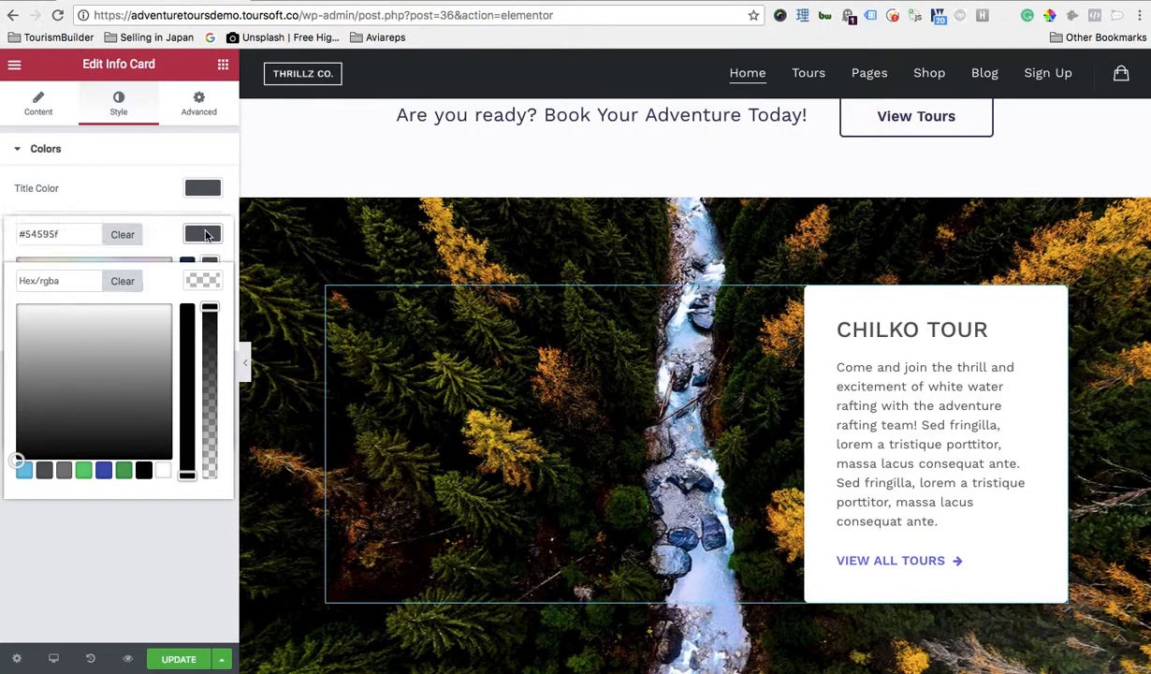
left_click(123, 231)
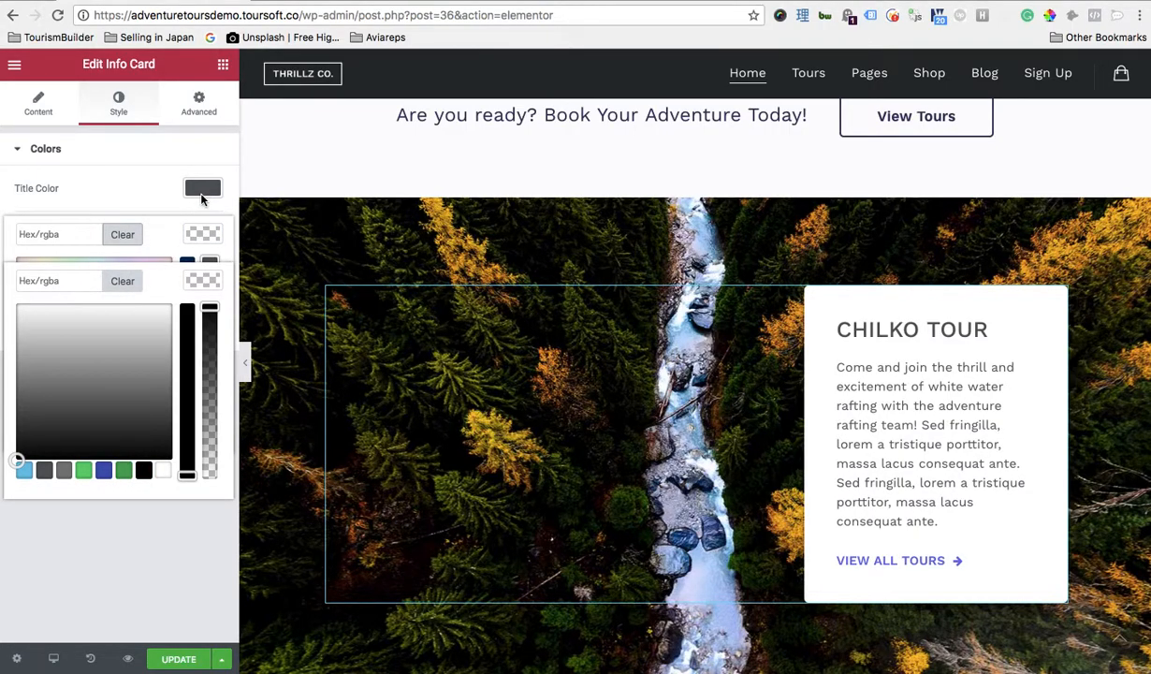
left_click(203, 188)
left_click(123, 192)
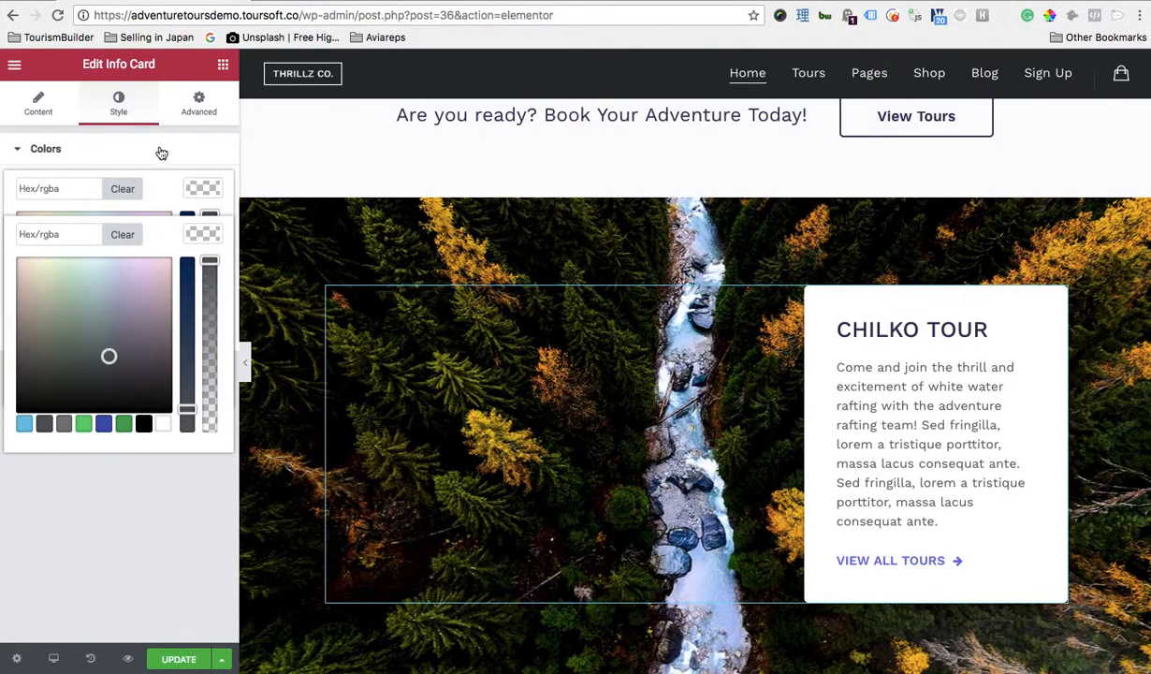
left_click(192, 231)
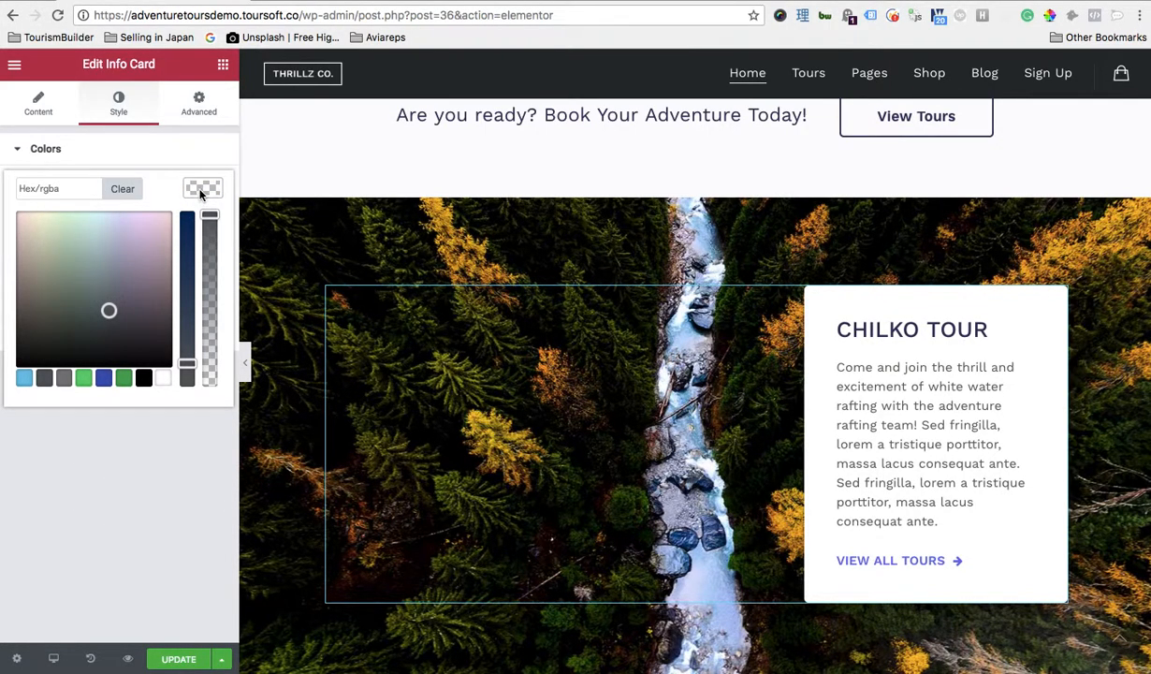
left_click(199, 191)
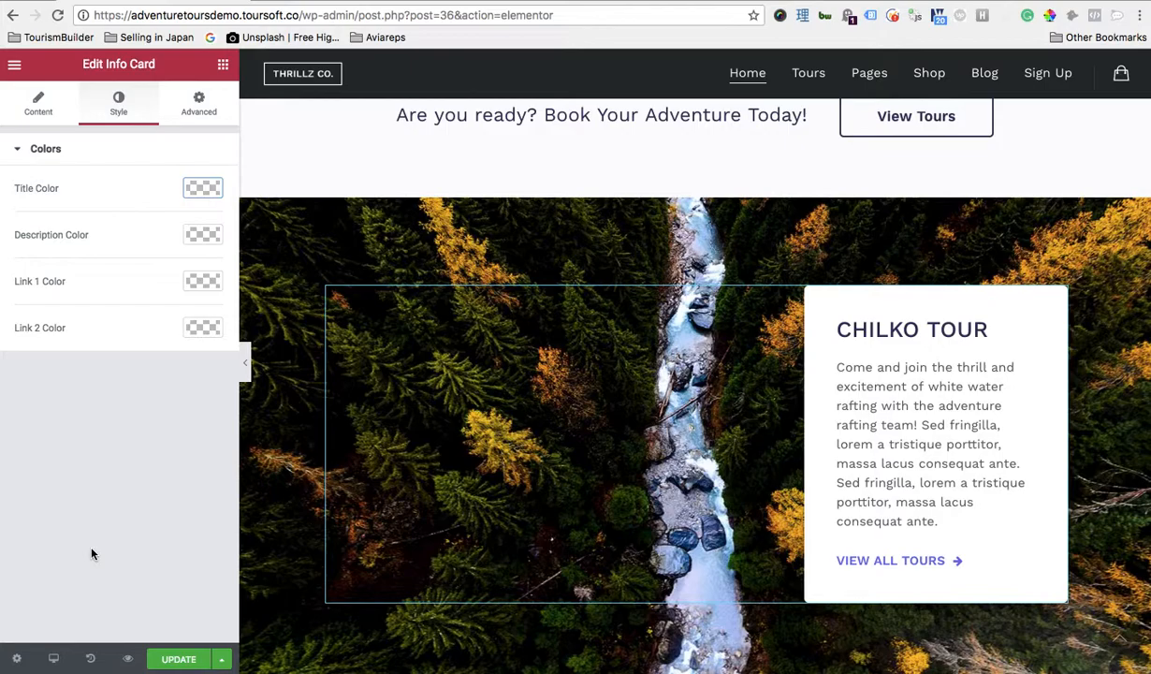
Look through the Chilko Tour card's advanced settings and reveal the device-specific options for margin and padding.
left_click(195, 111)
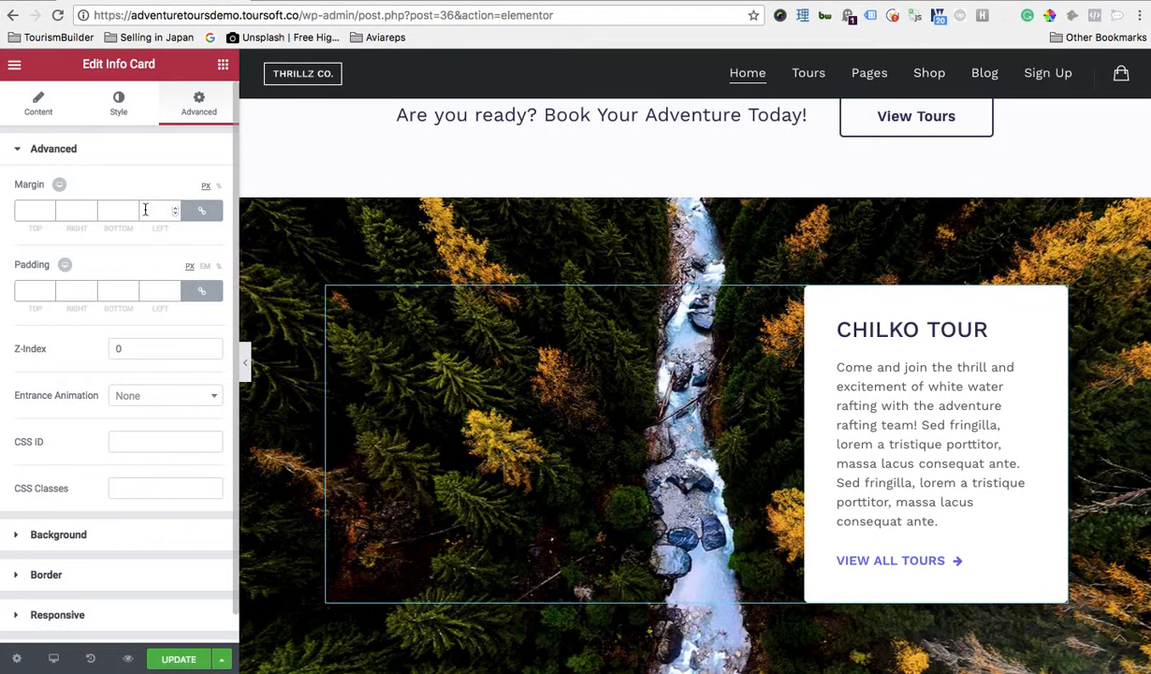
scroll(127, 488, "down", 2)
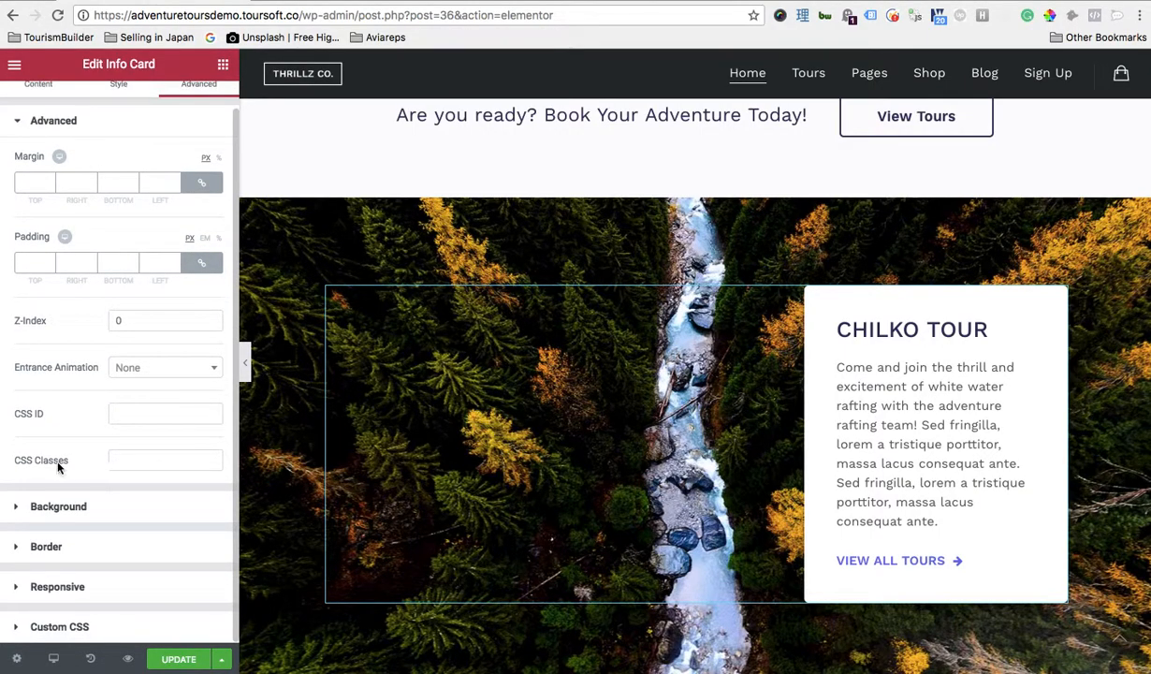
scroll(114, 384, "up", 2)
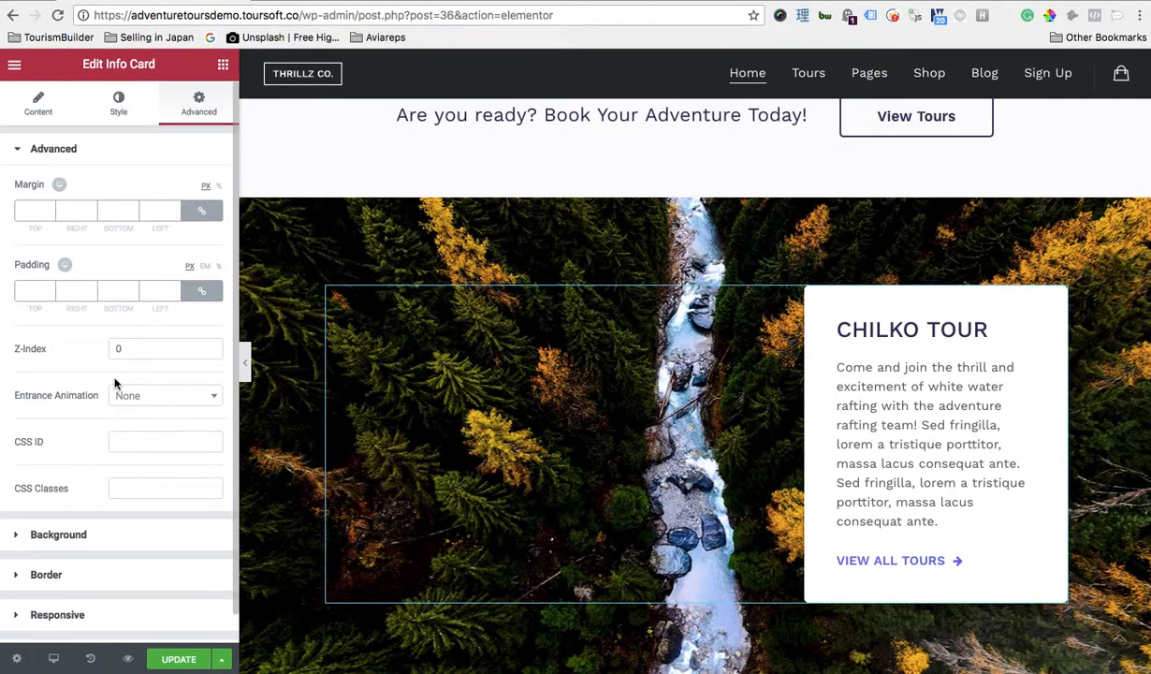
left_click(59, 185)
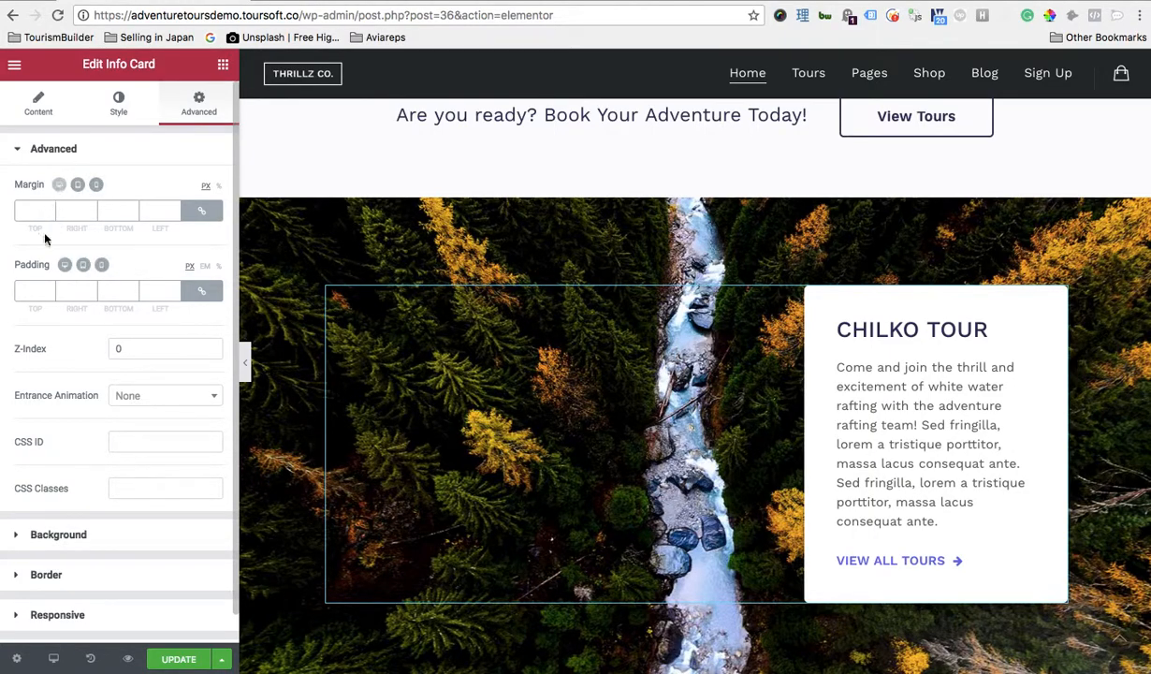